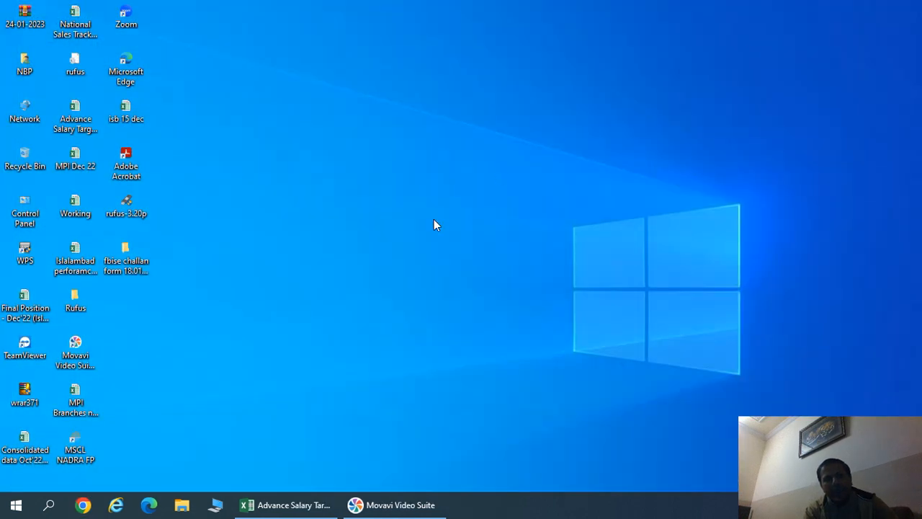
Step: Switch to the Advance Salary Target workbook in Excel and remove the filter from header row 4
click(313, 505)
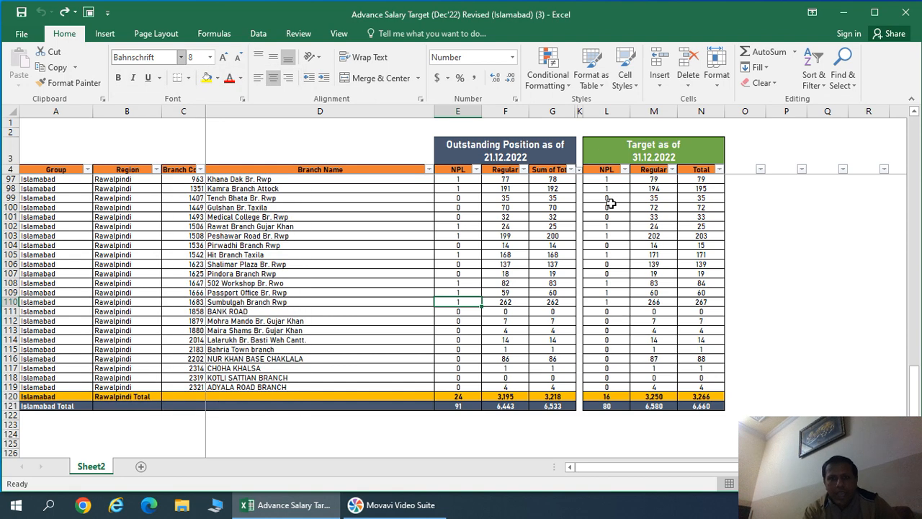
click(824, 206)
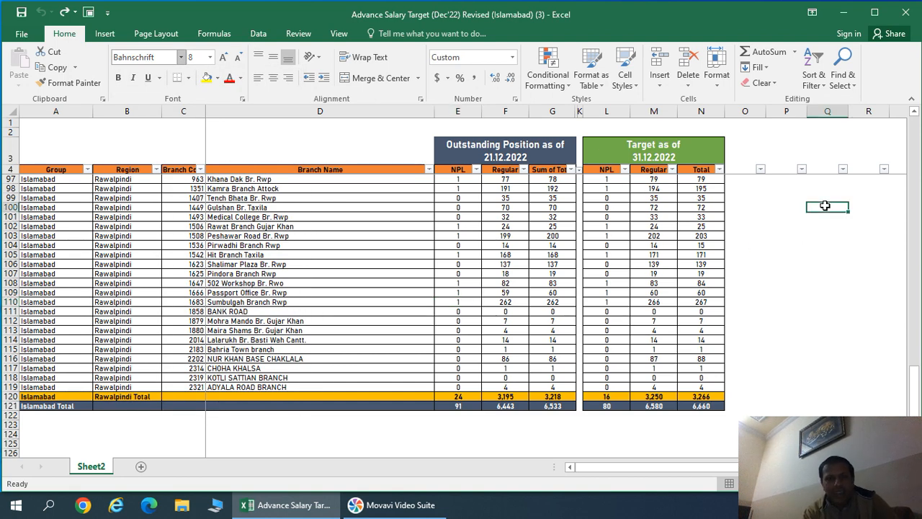
click(10, 169)
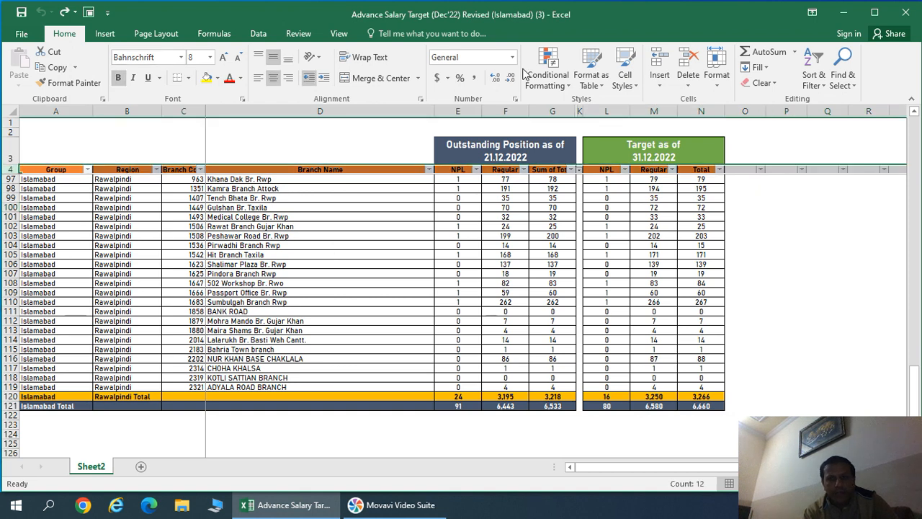
click(812, 79)
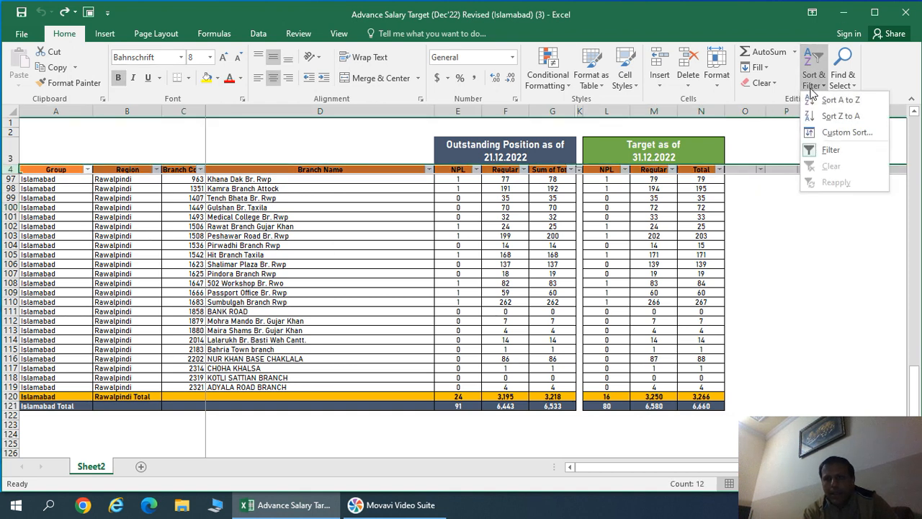
click(827, 146)
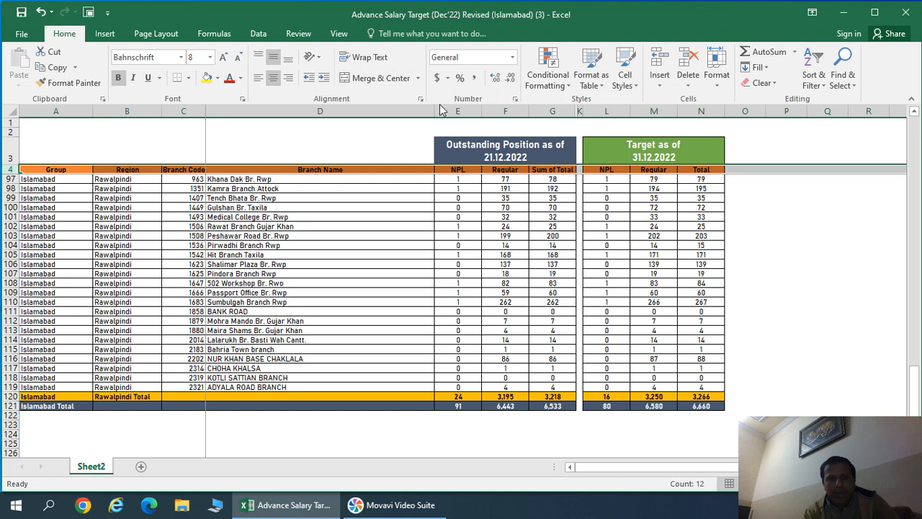
Step: Unmerge the "Outstanding Position as of 21.12.2022" header back into the separate cells E3, F3 and G3
click(492, 146)
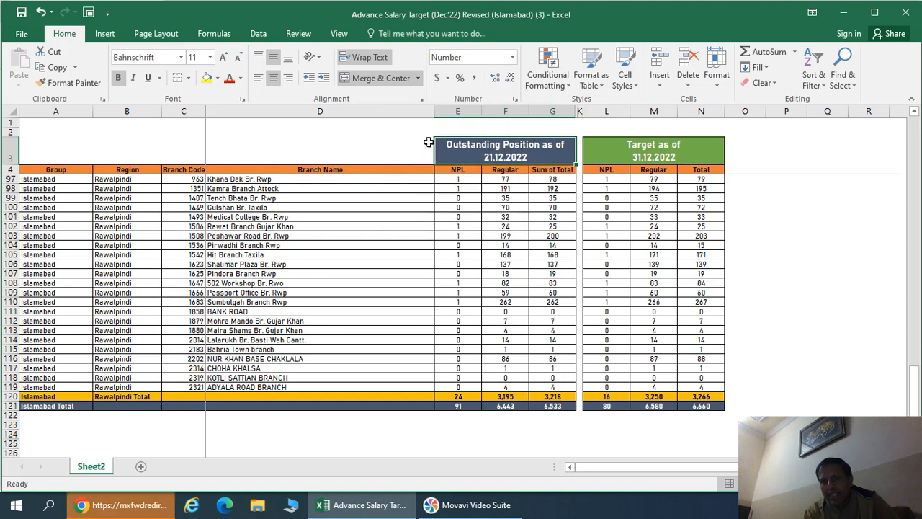
click(304, 155)
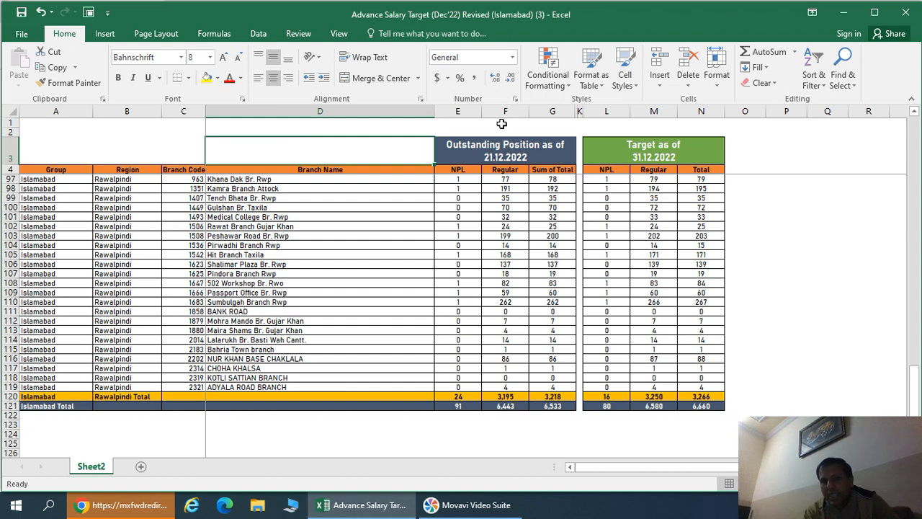
click(459, 154)
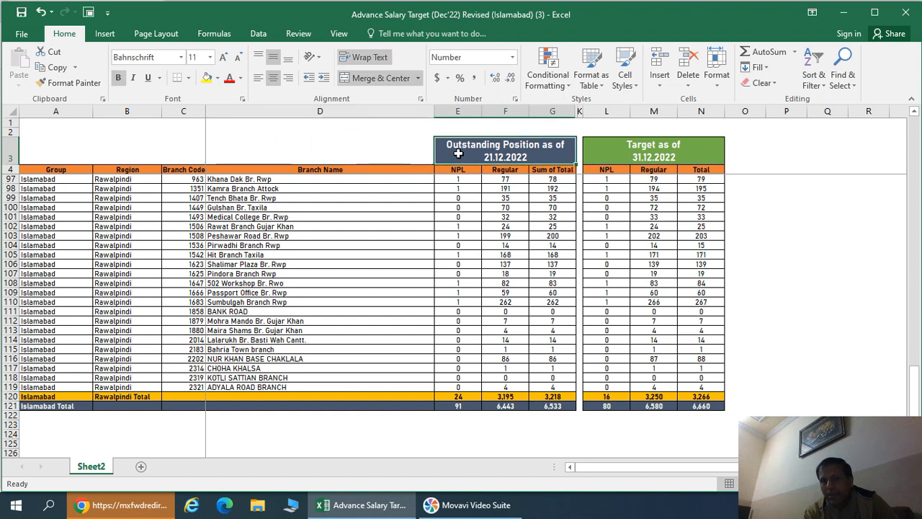
click(365, 79)
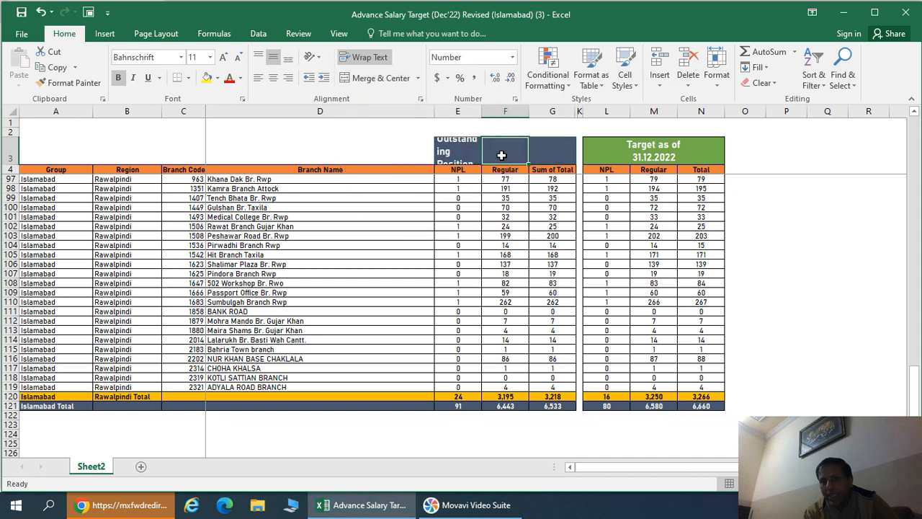
click(543, 154)
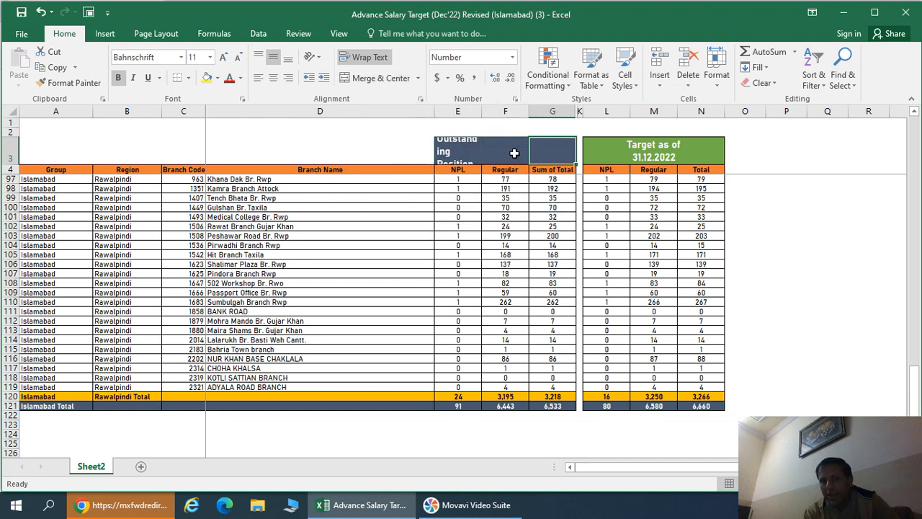
click(498, 150)
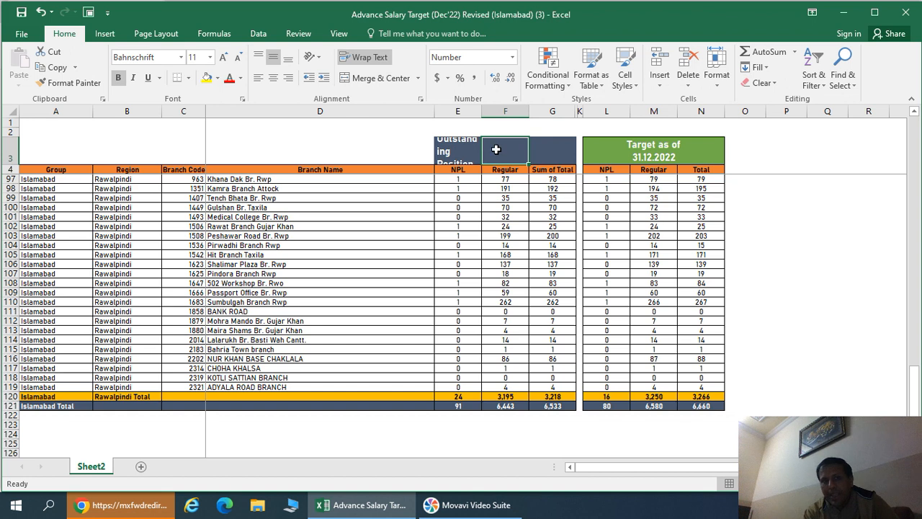
Step: Apply All Borders to cell F3, and merge and center E3:G3 into one header cell
click(189, 78)
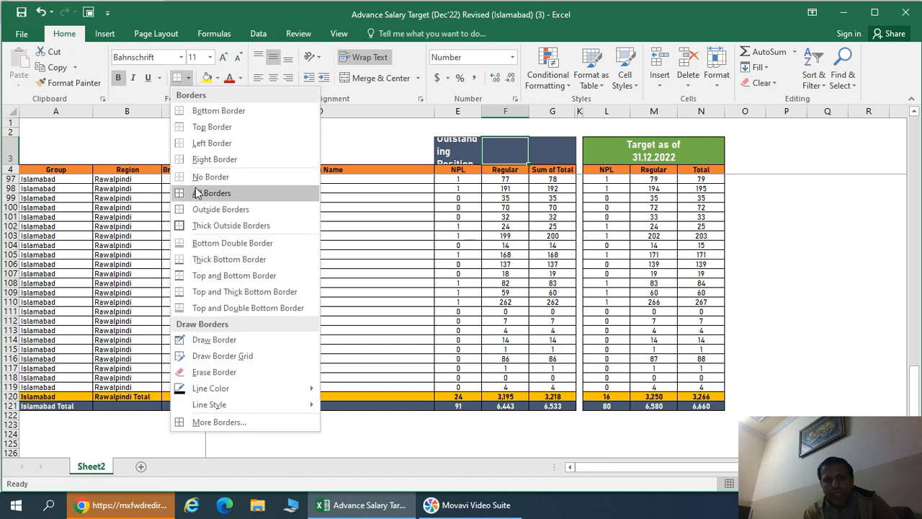
click(195, 189)
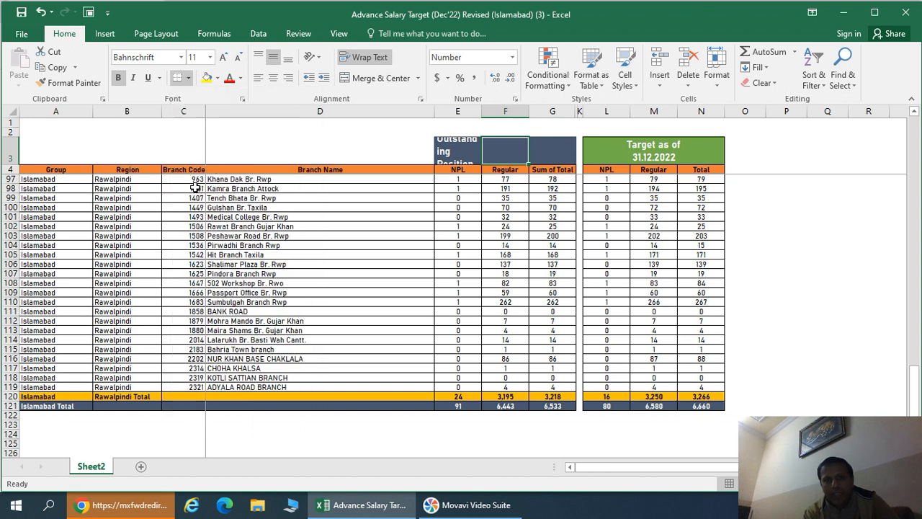
click(802, 147)
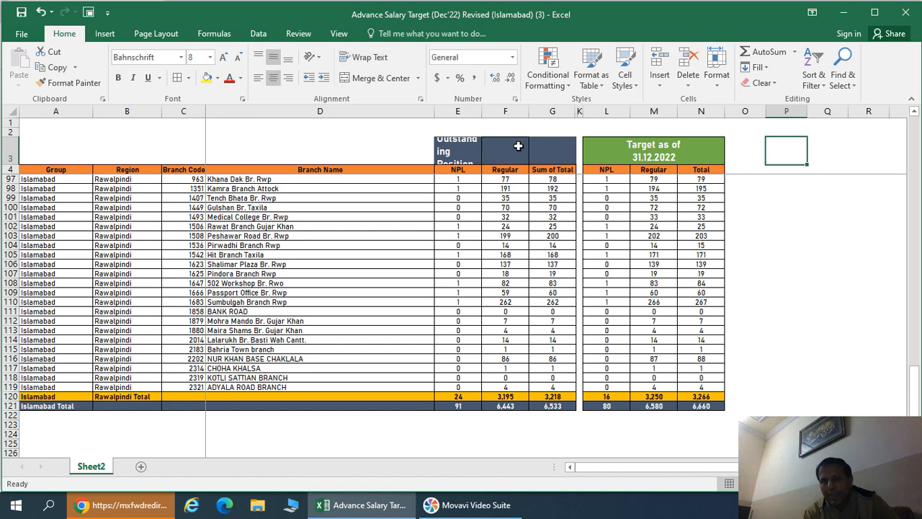
drag(458, 144, 547, 150)
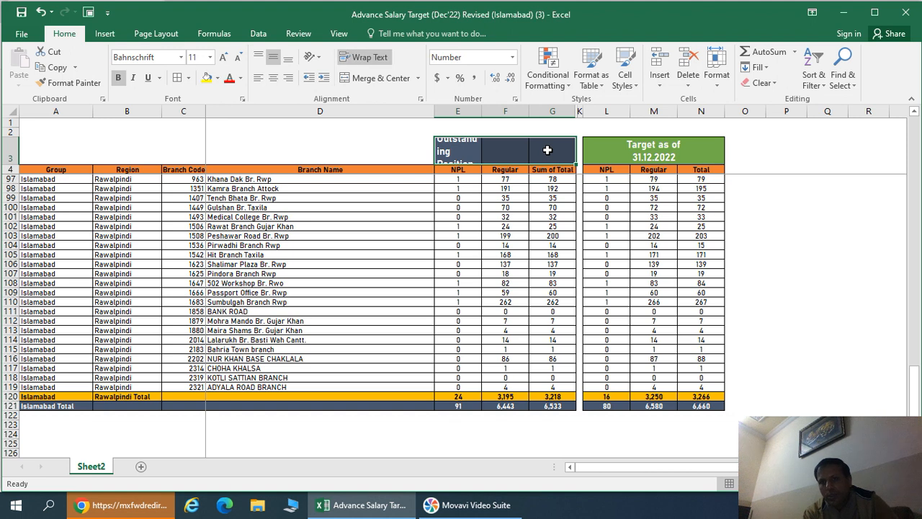
click(387, 78)
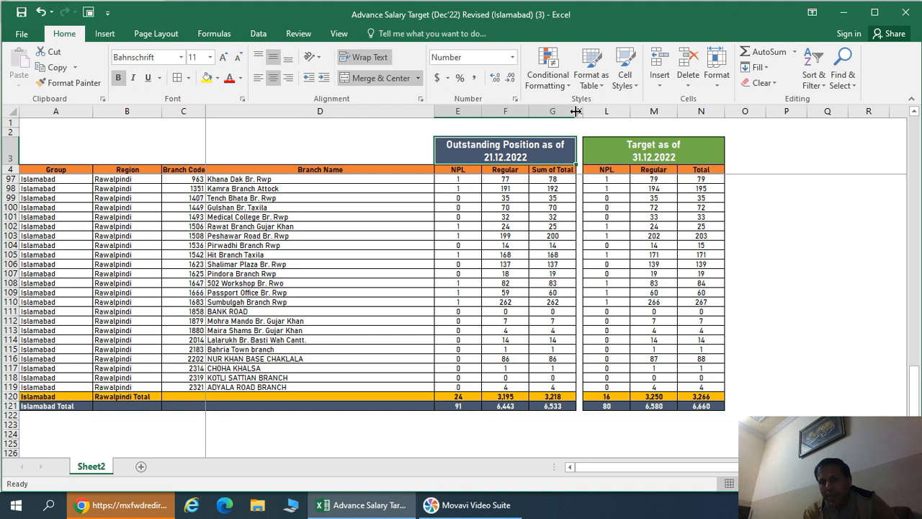
Step: Narrow column G, collapse column F, and switch Wrap Text off and back on for the Outstanding Position header
drag(576, 111, 542, 114)
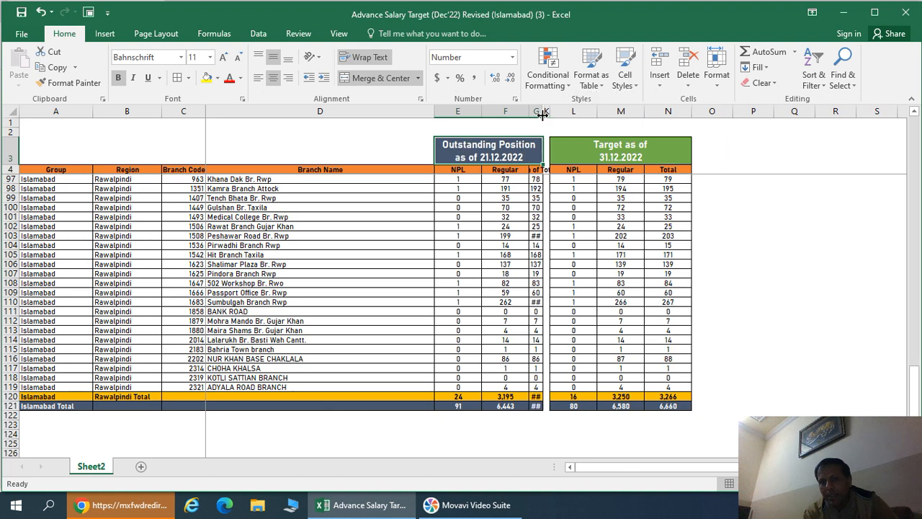
drag(529, 111, 477, 113)
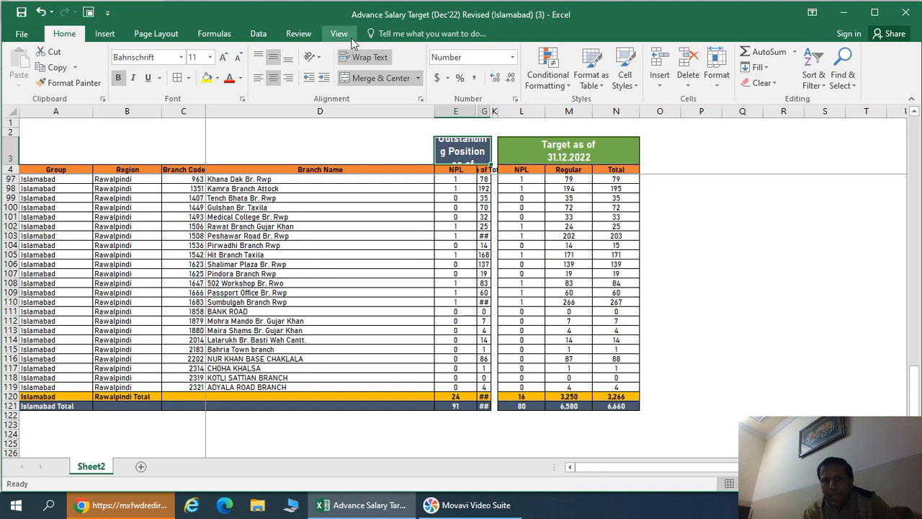
click(364, 56)
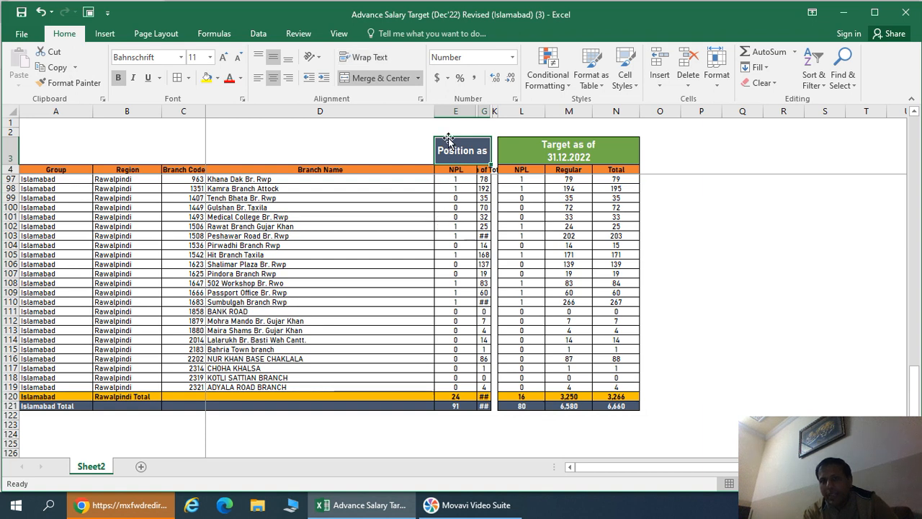
click(377, 62)
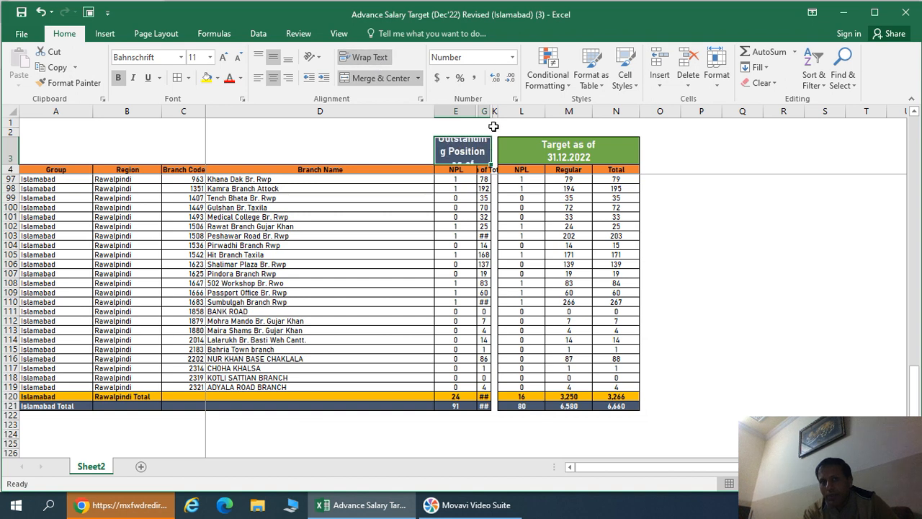
Step: Widen columns F and G to fit their contents and unhide columns H to J
drag(497, 111, 565, 108)
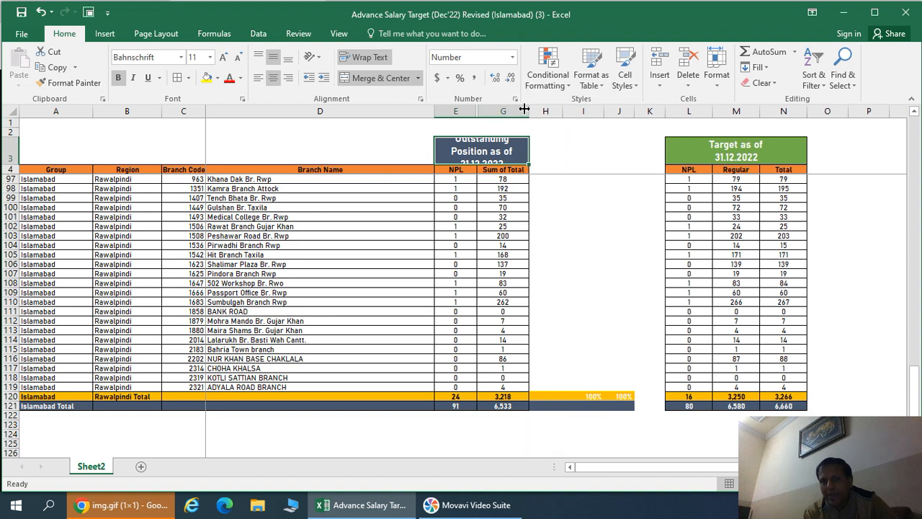
drag(478, 109, 511, 111)
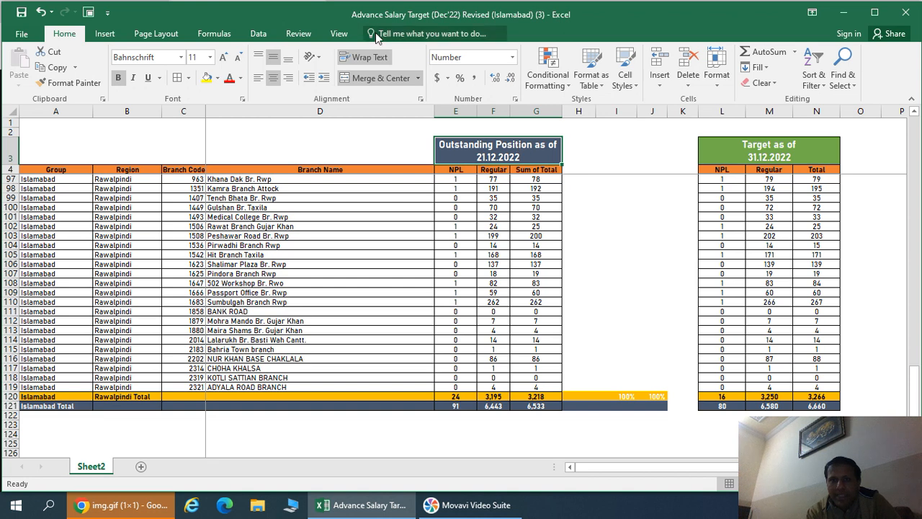
Step: Toggle Wrap Text off and on twice for the widened Outstanding Position header to compare one-line and wrapped text
click(376, 59)
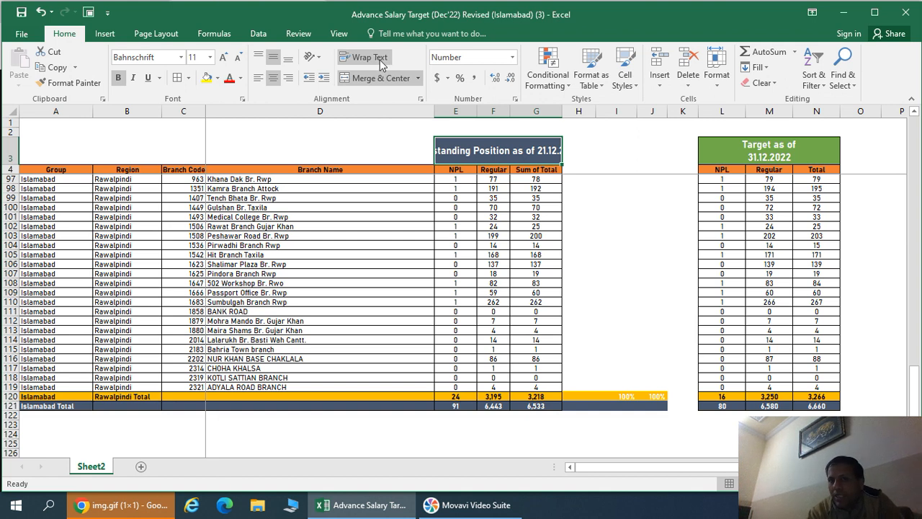
click(368, 58)
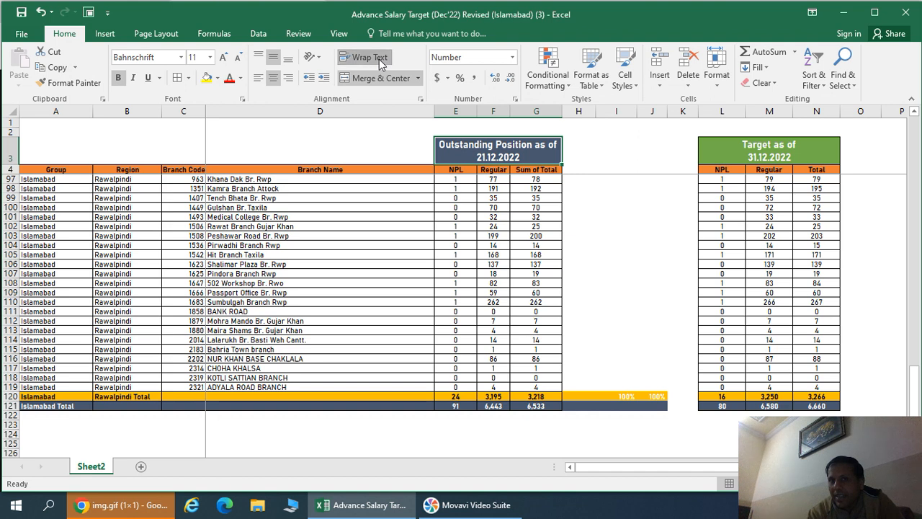
click(381, 62)
click(371, 108)
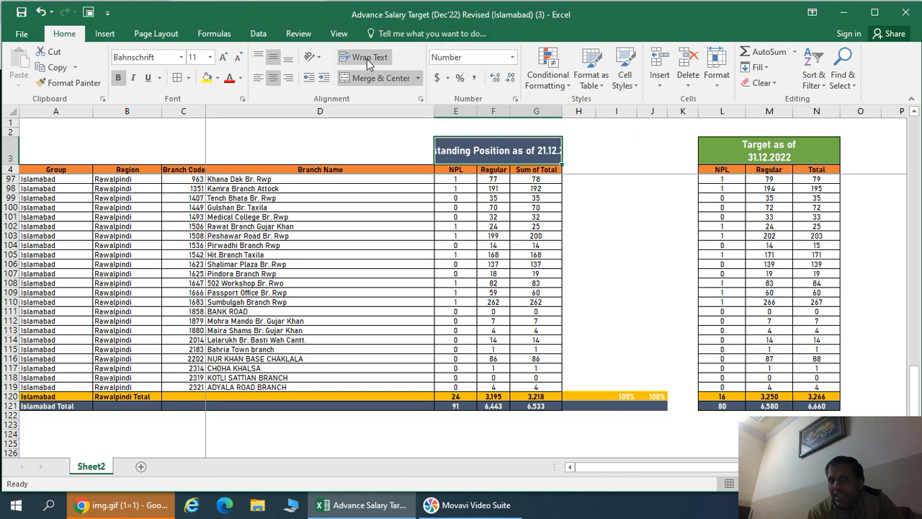
click(367, 58)
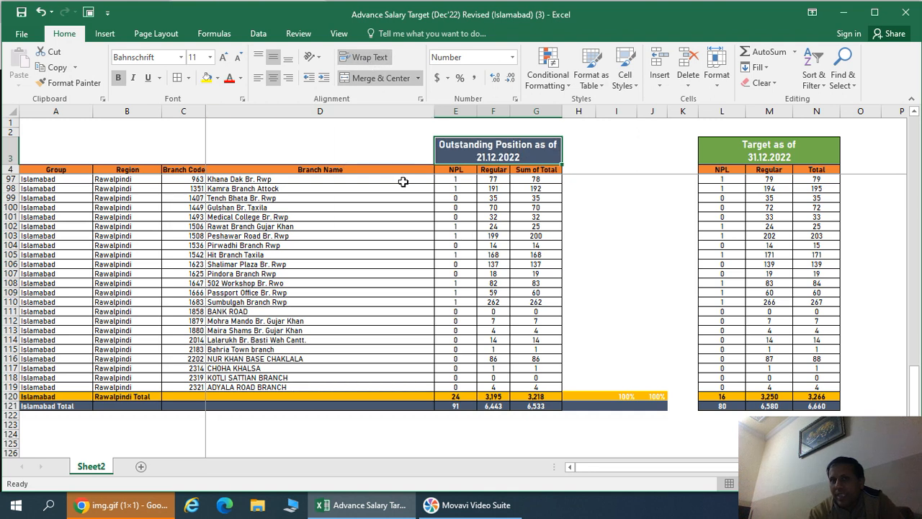
Step: View the number formats available for the Outstanding Position header and the Format Cells number categories for the Branch Code column
click(512, 57)
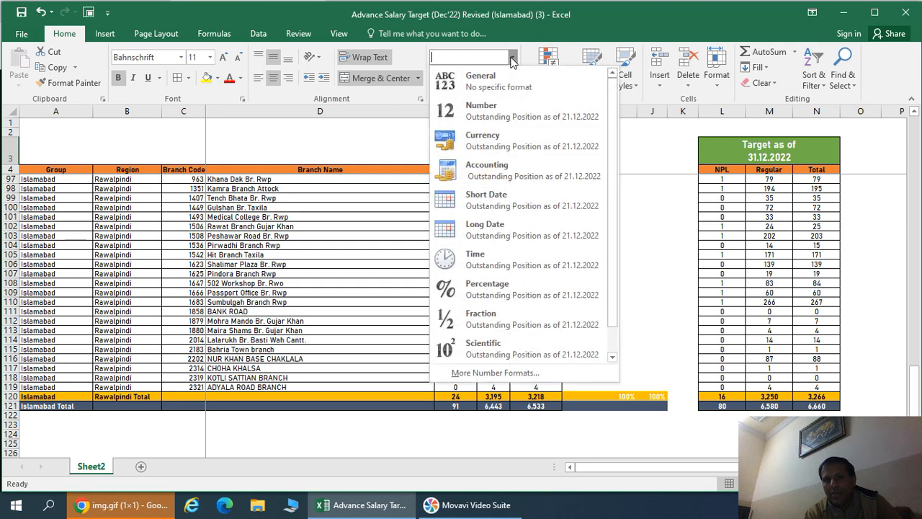
click(512, 61)
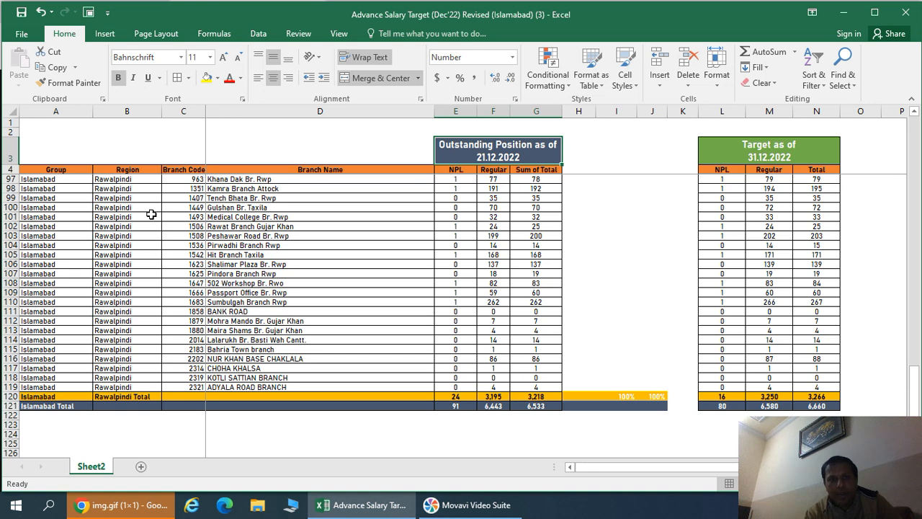
click(184, 112)
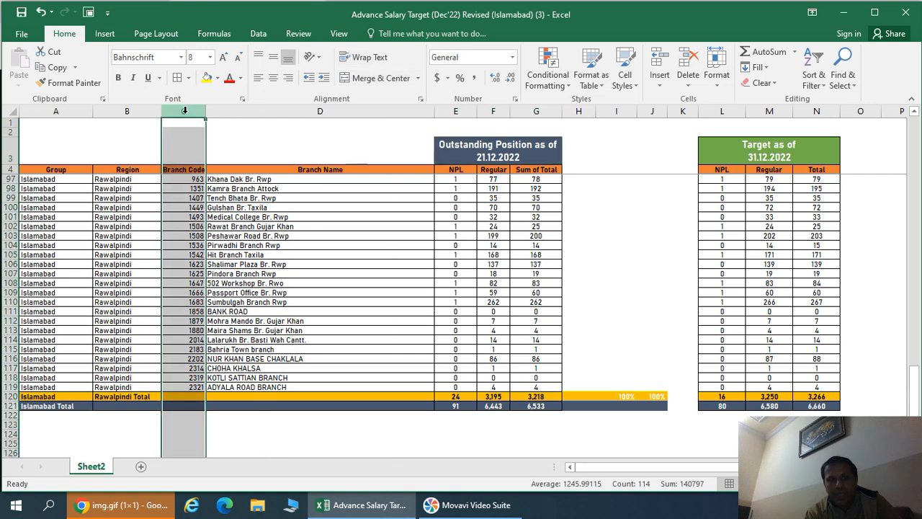
right_click(186, 113)
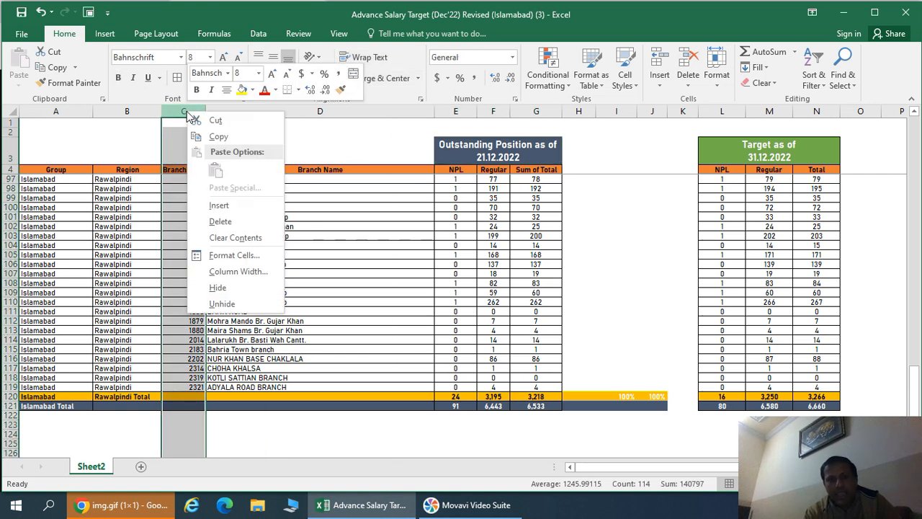
click(229, 261)
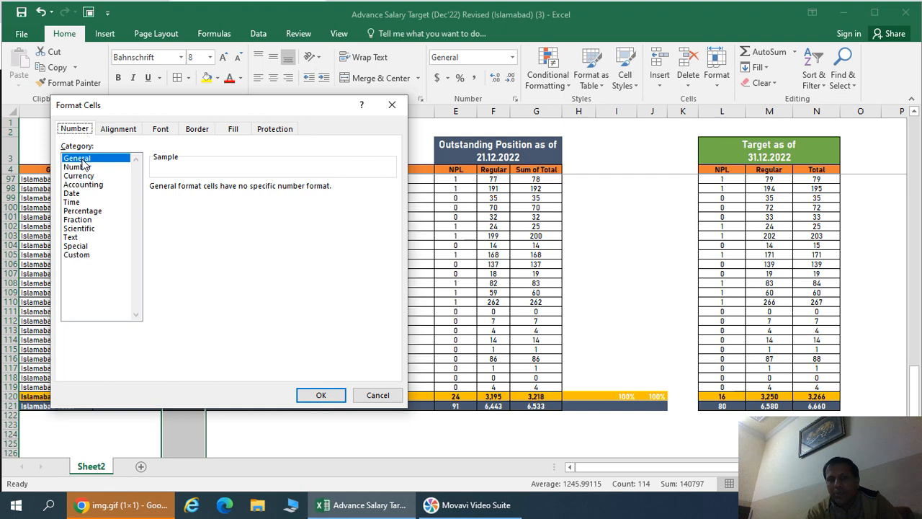
click(378, 395)
Step: Set the number format of the Khana Dak branch code in cell C97 to Text
click(189, 179)
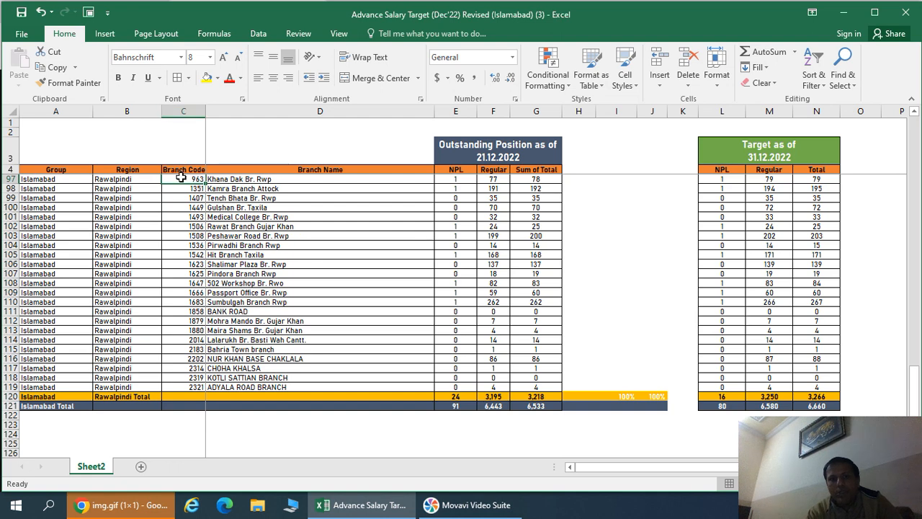
right_click(181, 178)
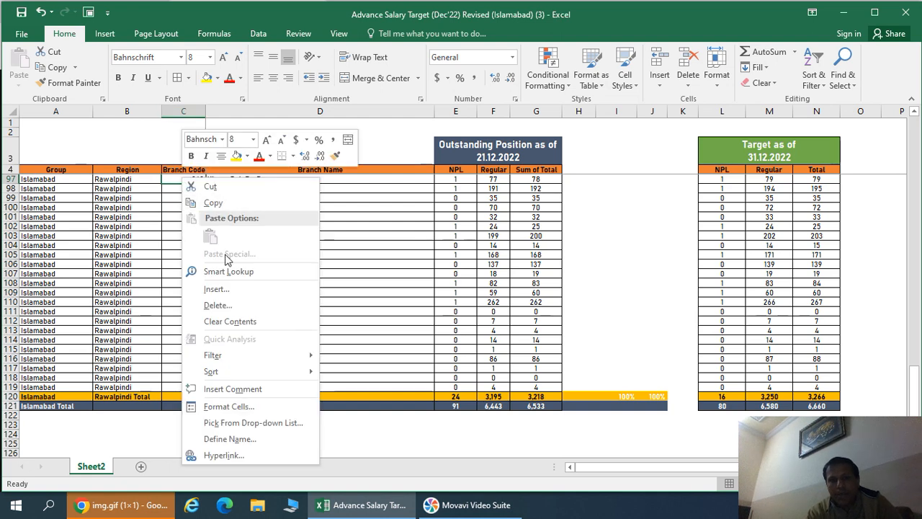
click(224, 407)
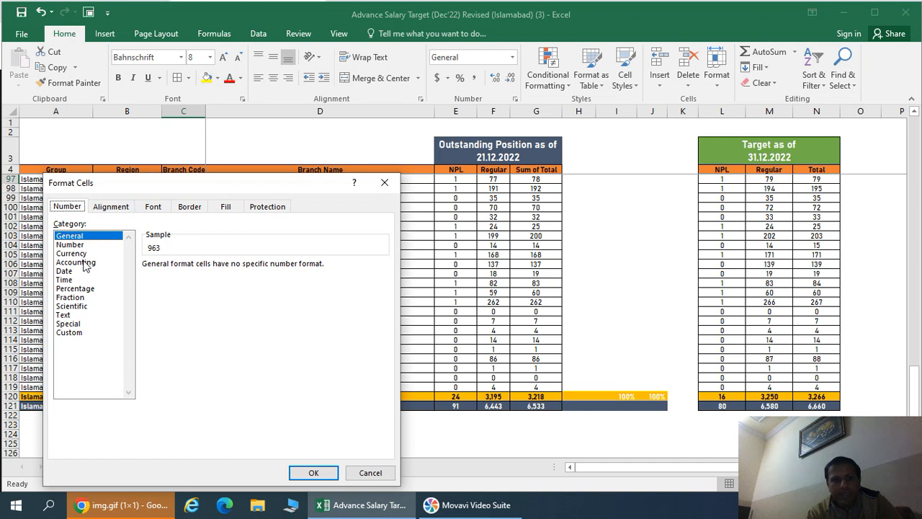
click(64, 316)
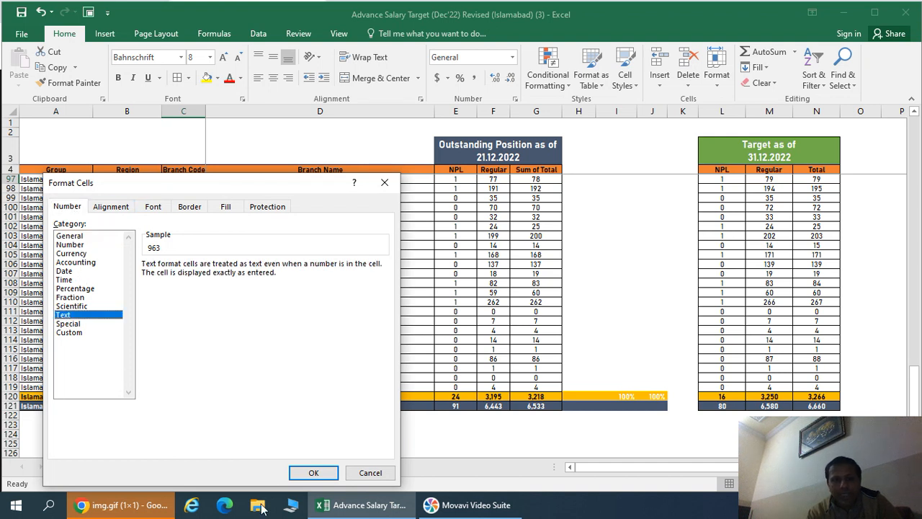
click(324, 475)
click(216, 263)
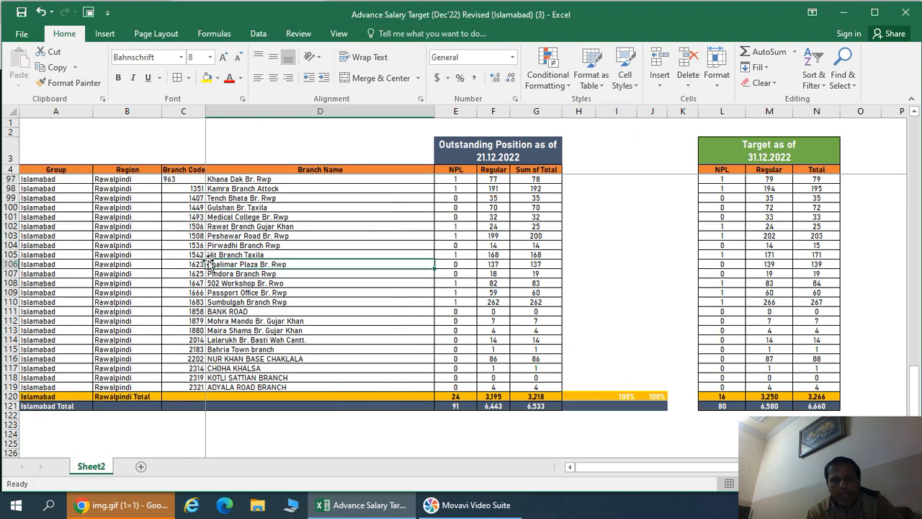
Step: Right-align the branch code in C97 and view its Format Cells settings without changing them
click(181, 179)
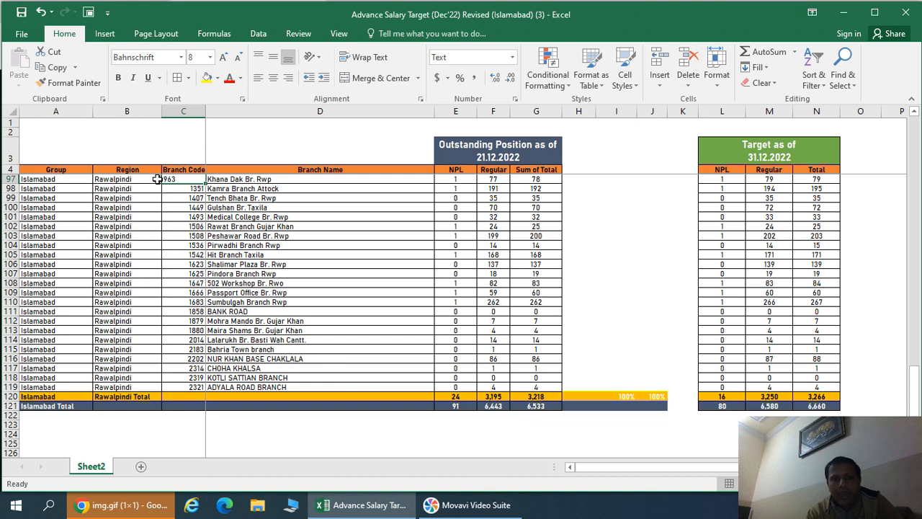
click(290, 83)
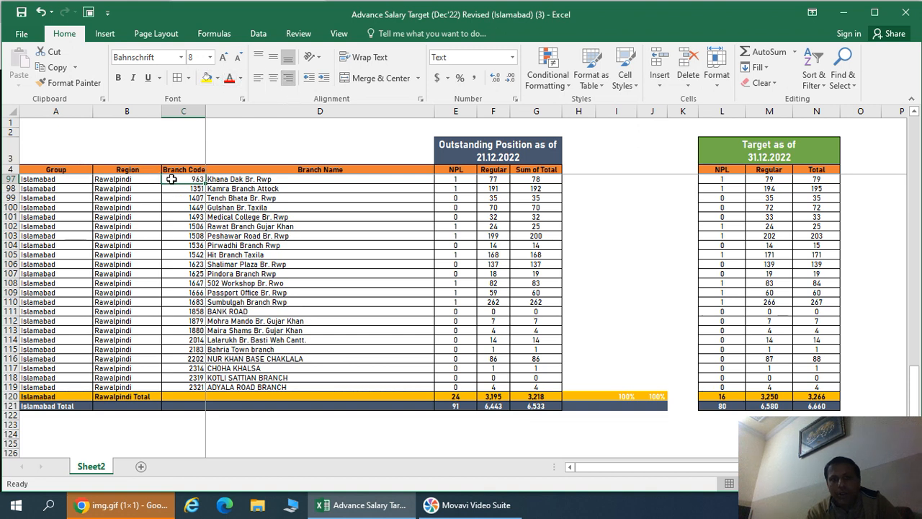
right_click(172, 178)
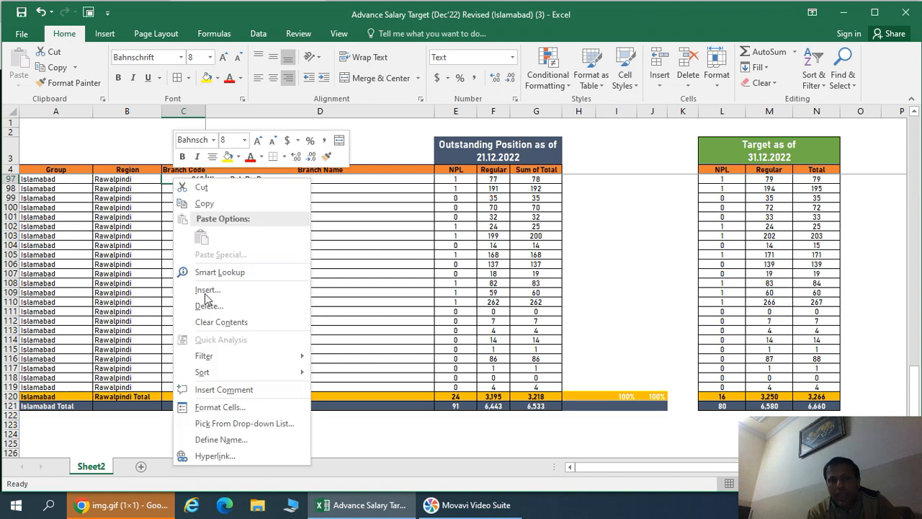
click(211, 408)
click(358, 474)
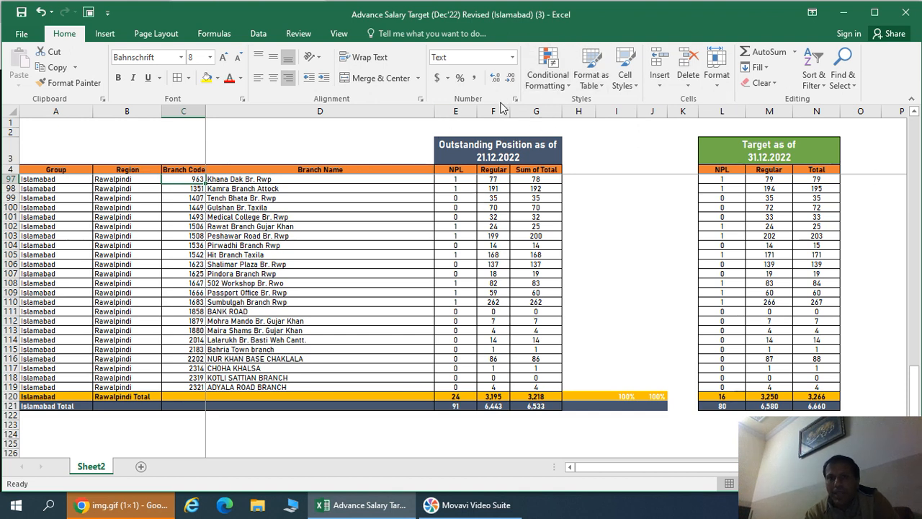
Step: Highlight duplicate values in the Outstanding Position NPL column E with conditional formatting
click(457, 111)
click(568, 86)
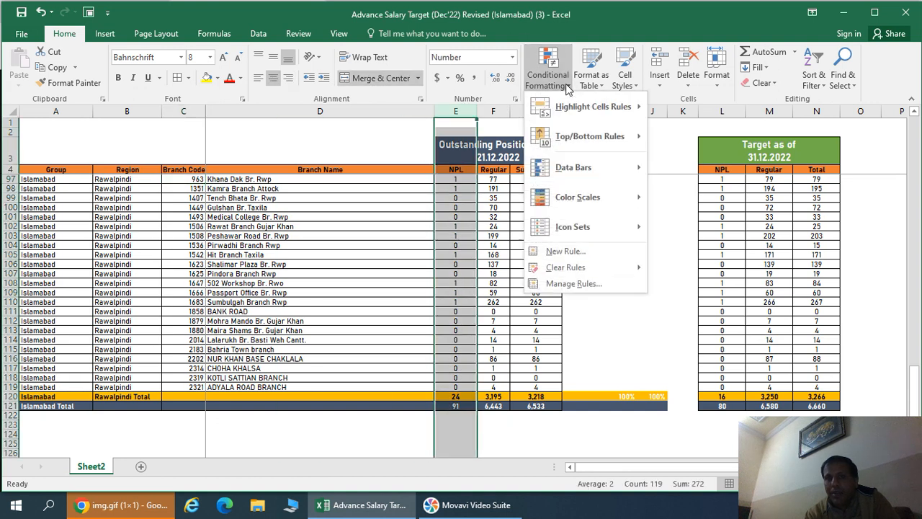
mouse_move(585, 105)
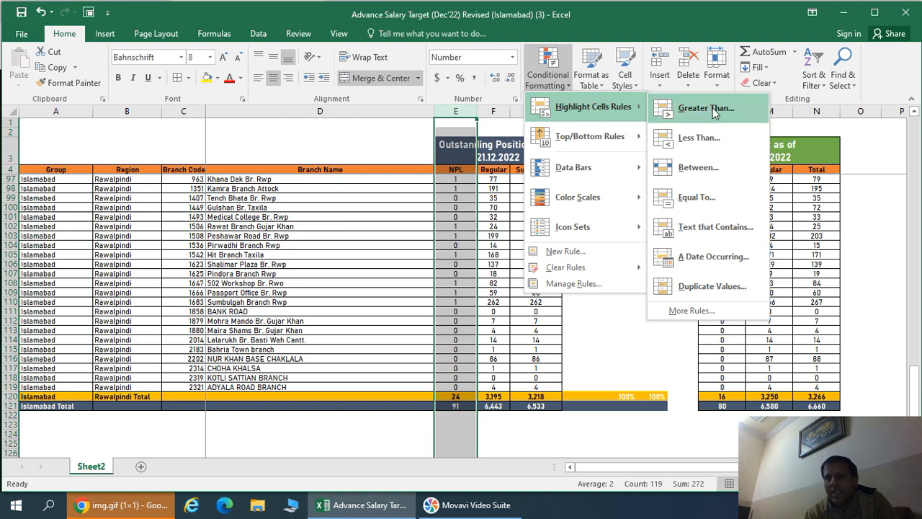
click(707, 293)
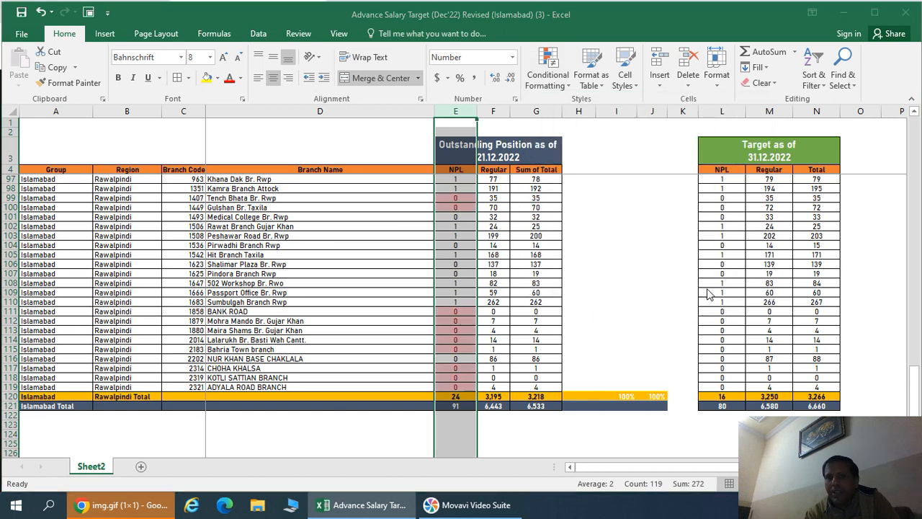
click(581, 337)
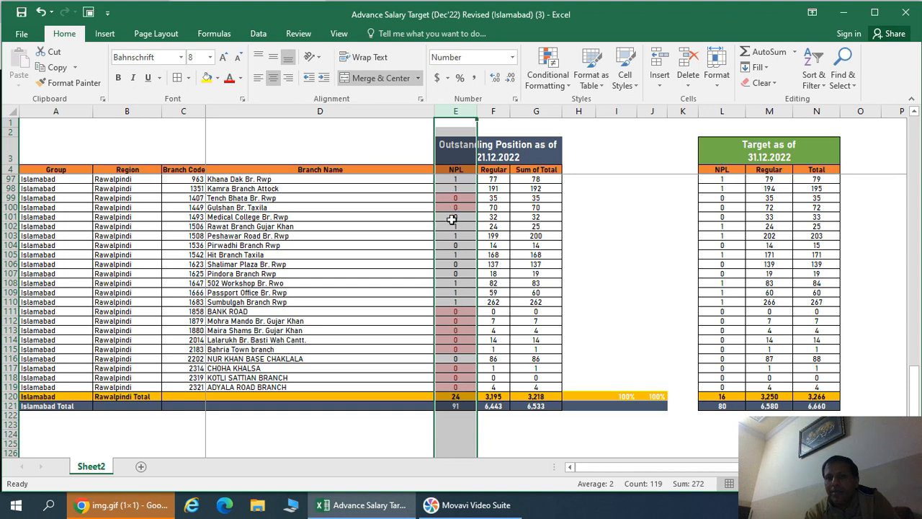
click(452, 217)
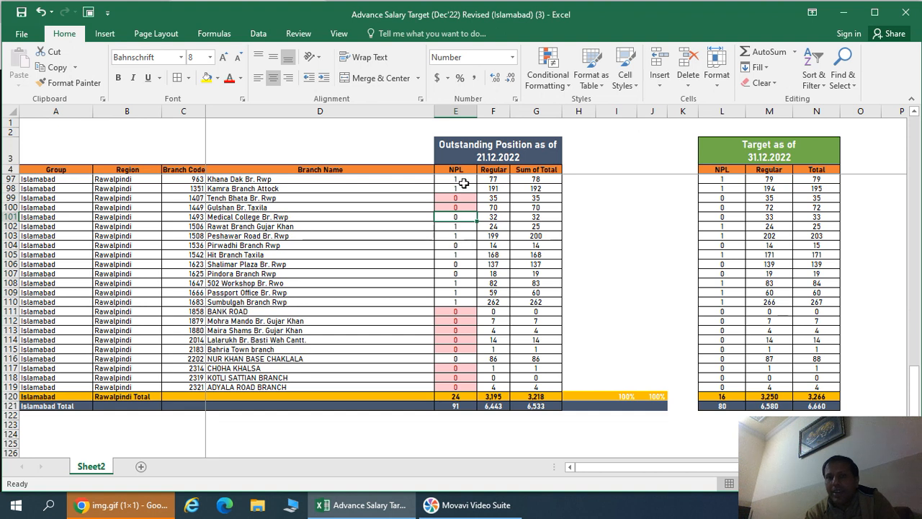
Step: Apply the Duplicate Values rule to column E again with Light Red Fill with Dark Red Text, and undo the highlighting
click(460, 117)
click(562, 85)
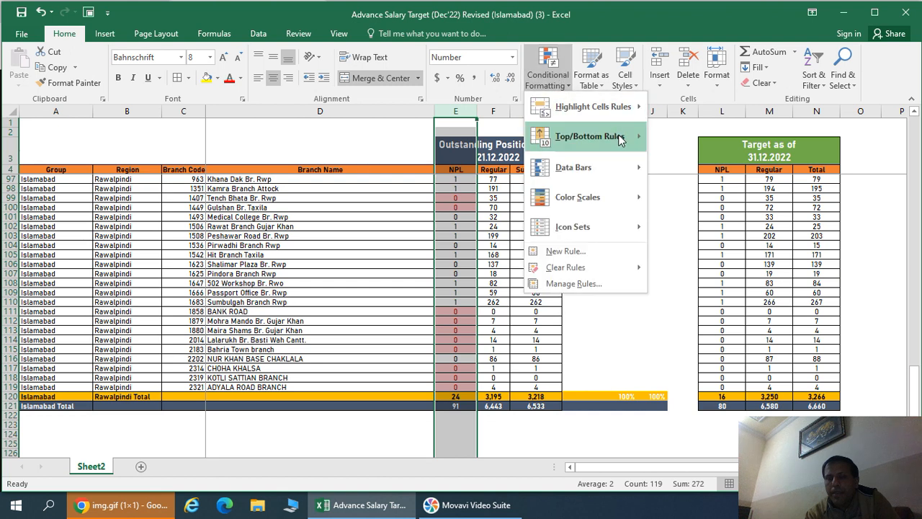
mouse_move(620, 106)
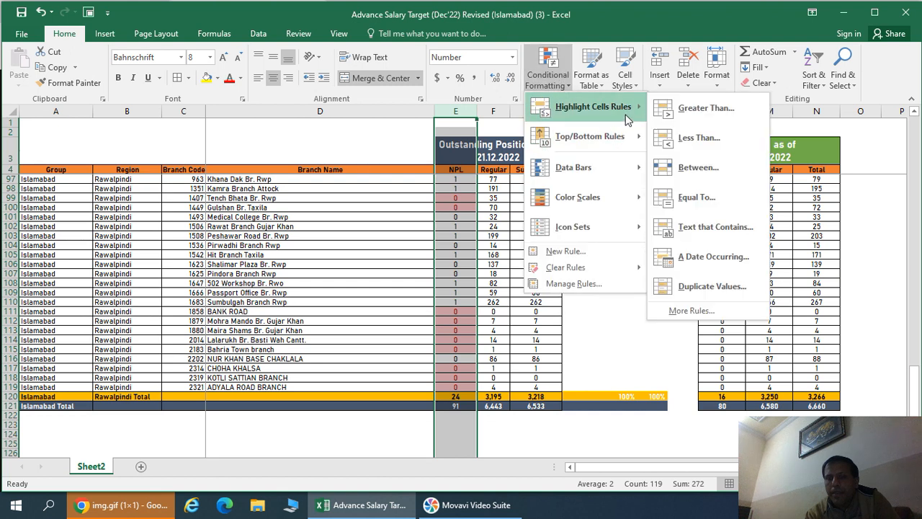
click(710, 287)
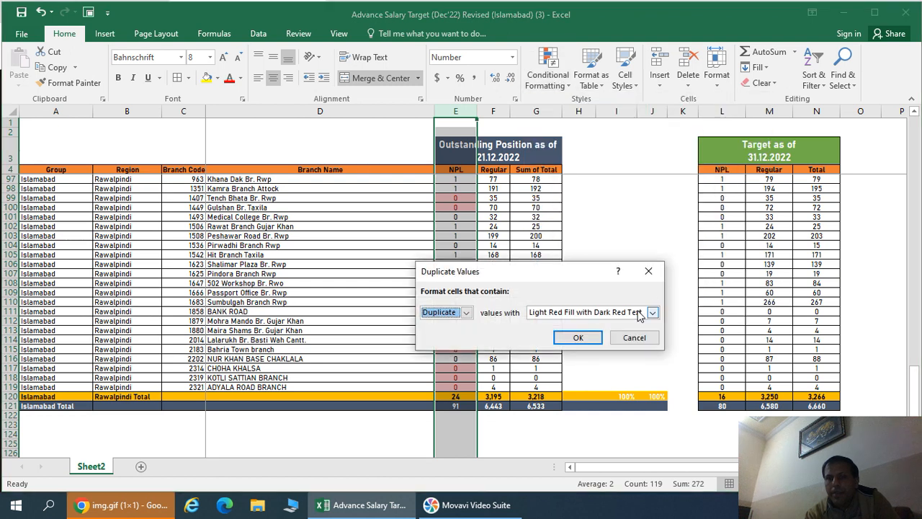
click(590, 338)
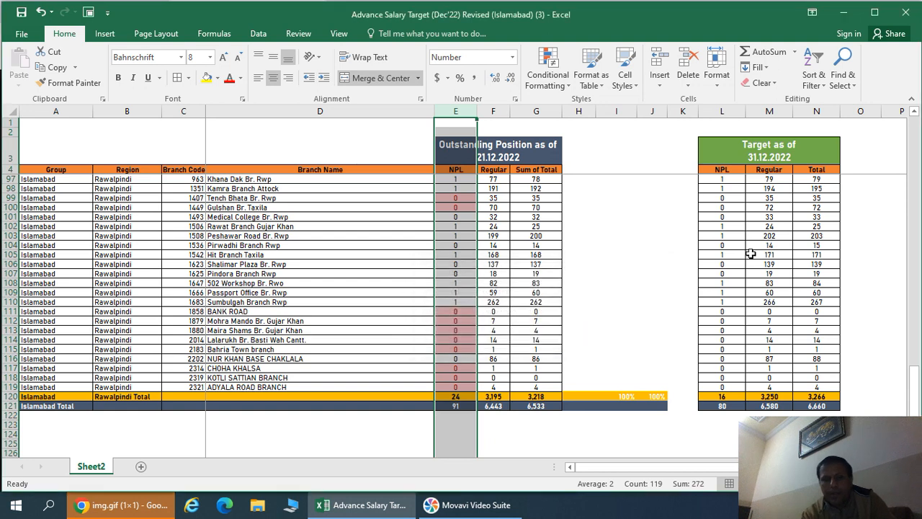
key(ctrl+z)
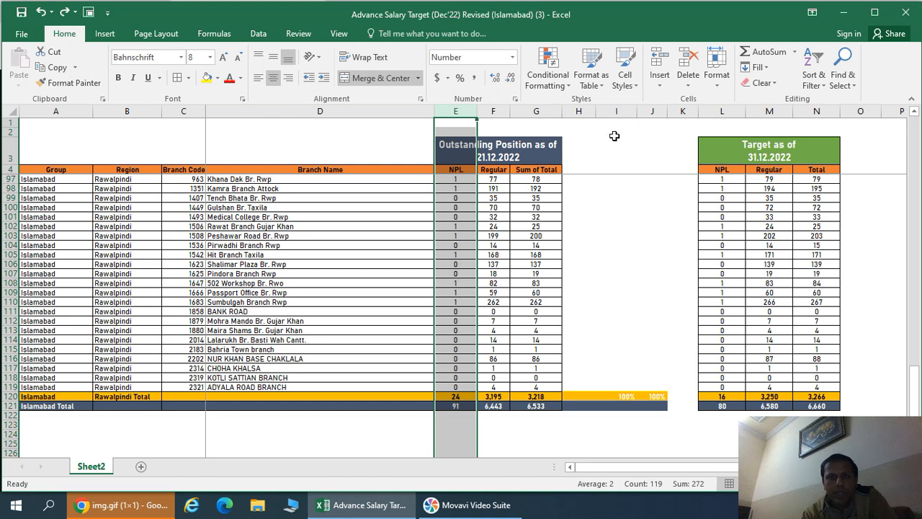
Step: Format header row 4 as a table in a blue medium style without marking it as having headers, and undo the conversion
click(9, 169)
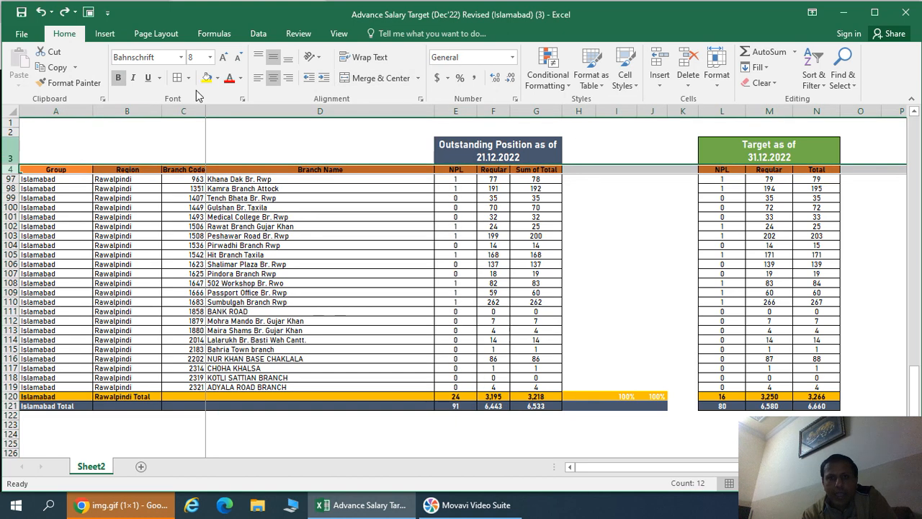
click(603, 86)
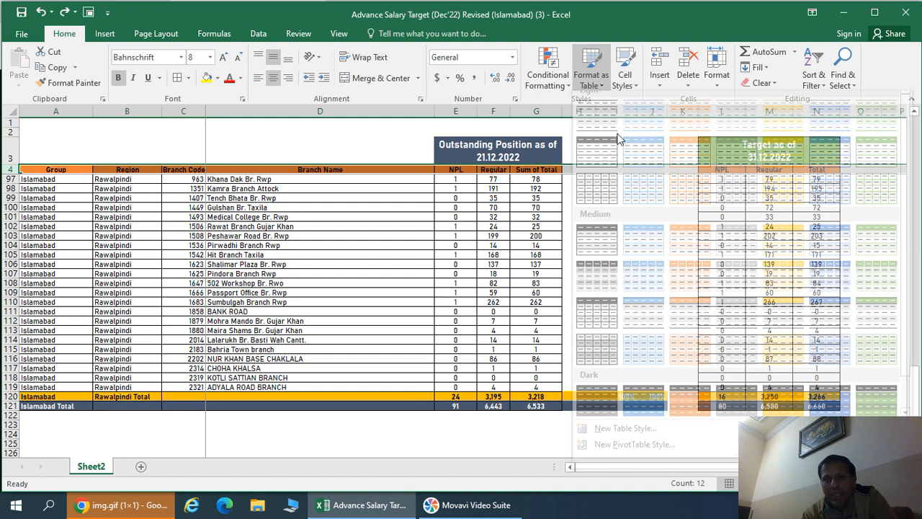
click(648, 247)
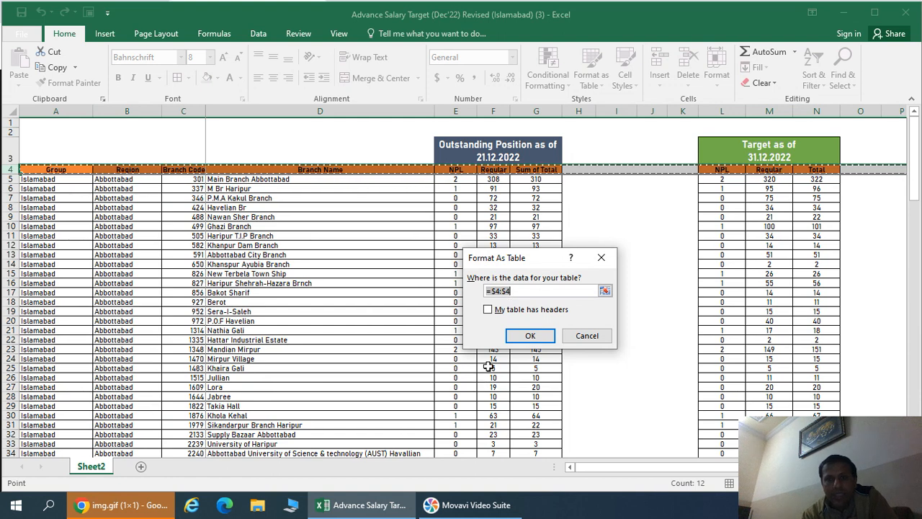
click(528, 337)
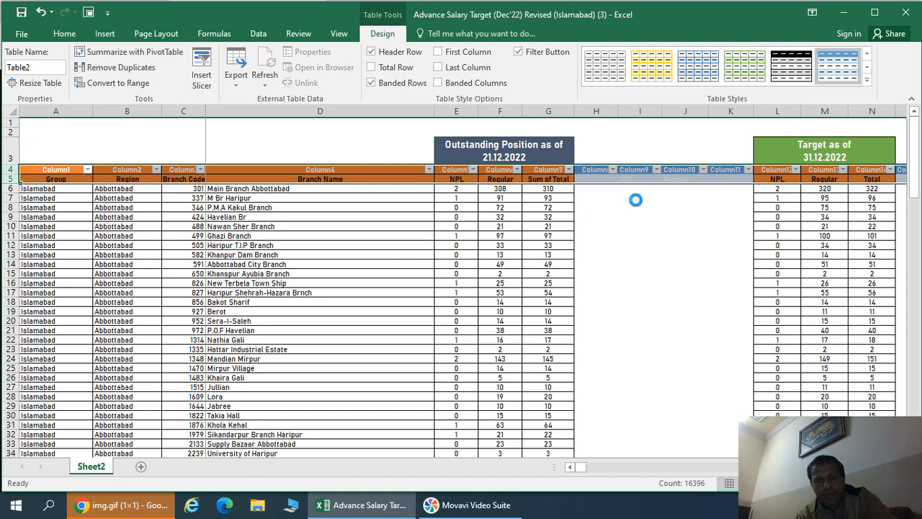
key(ctrl+z)
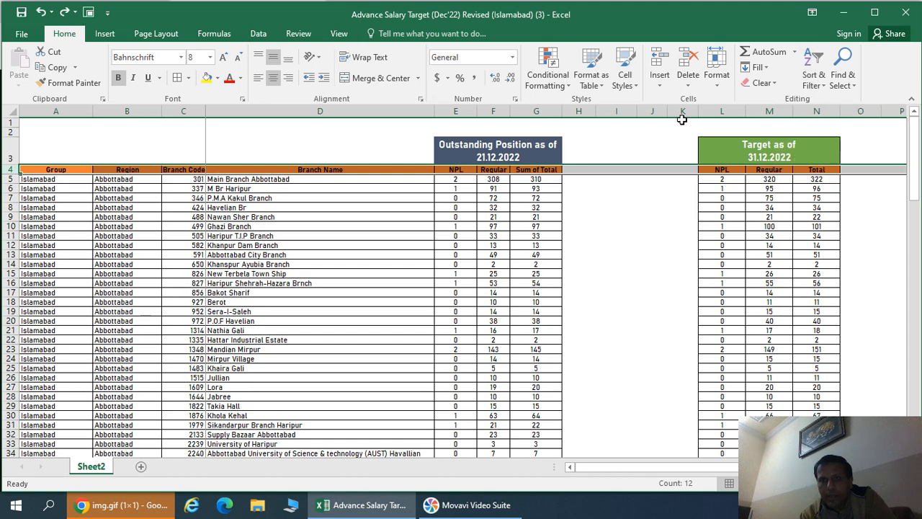
Step: Delete columns H to K between the Outstanding Position and Target blocks, and undo the deletion
drag(684, 110, 574, 118)
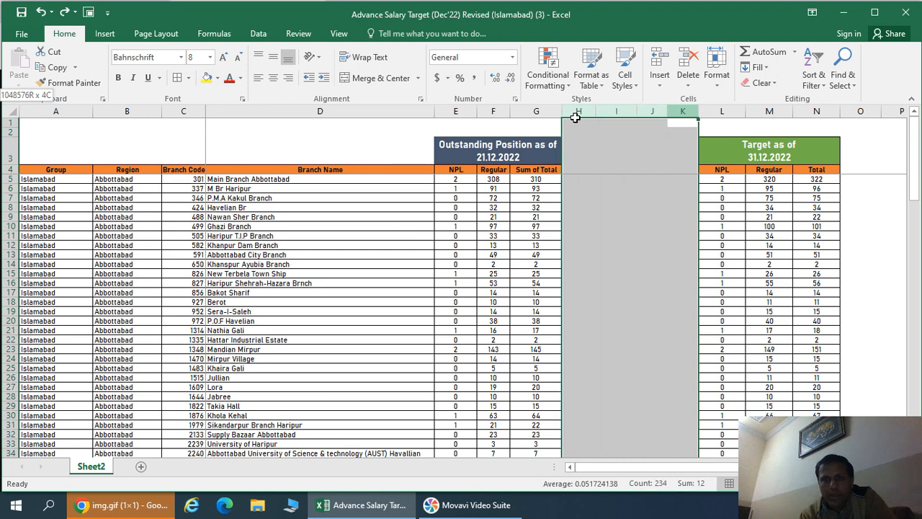
click(577, 113)
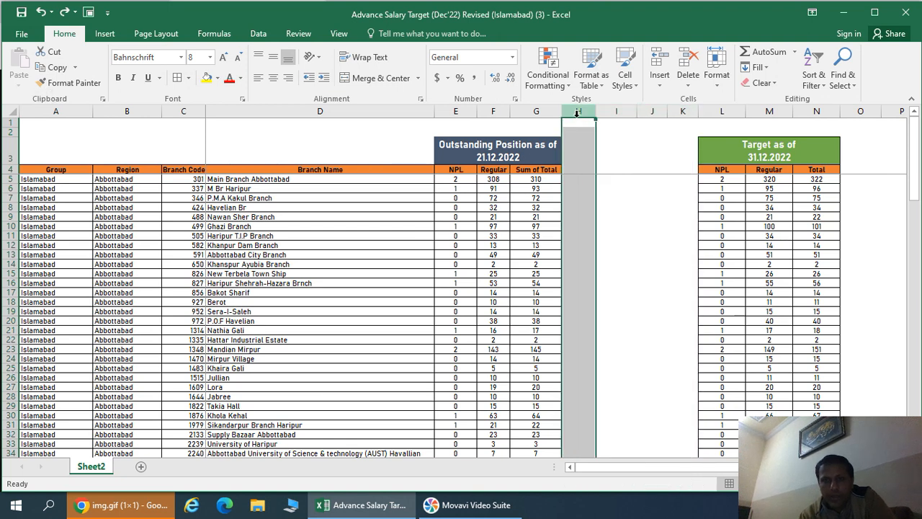
shift+click(684, 110)
right_click(685, 109)
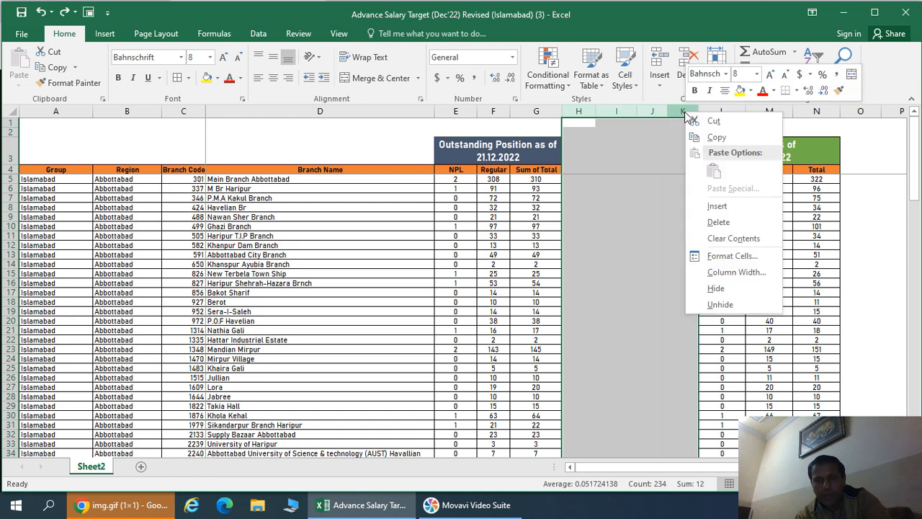
click(700, 219)
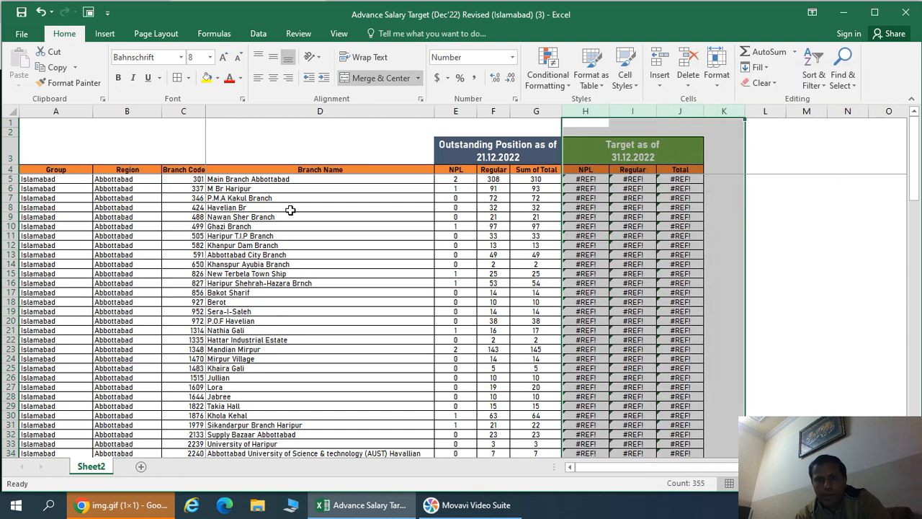
key(ctrl+z)
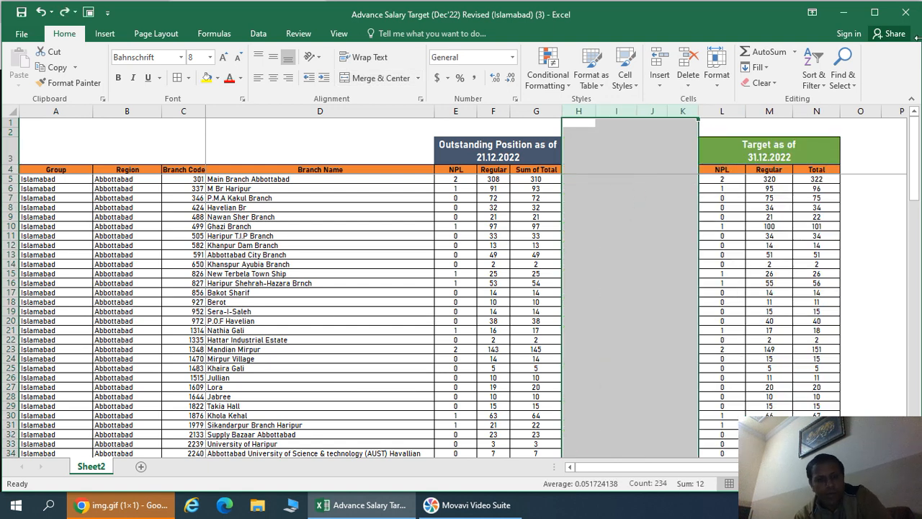
Step: Undo all remaining formatting, column, merge and filter changes, back to the original filtered header row
click(884, 155)
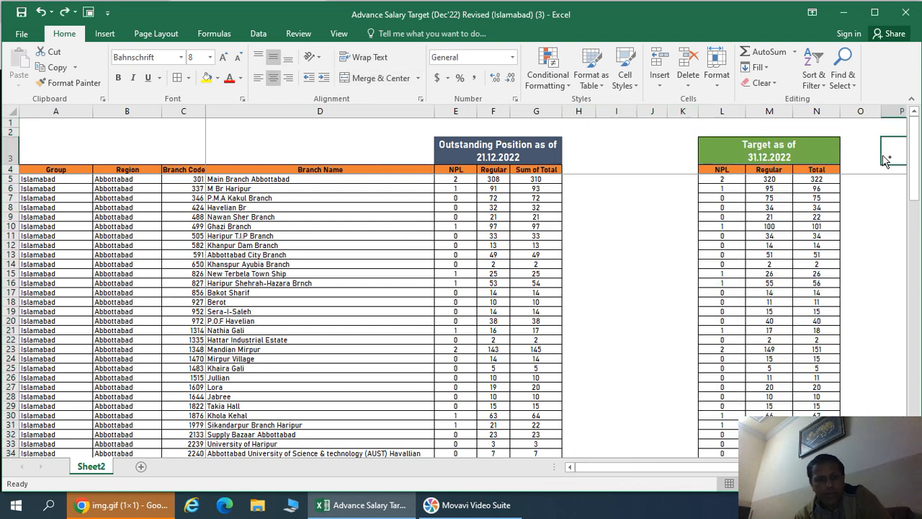
key(ctrl+z)
key(ctrl+z)
key(ctrl+z)
key(ctrl+z)
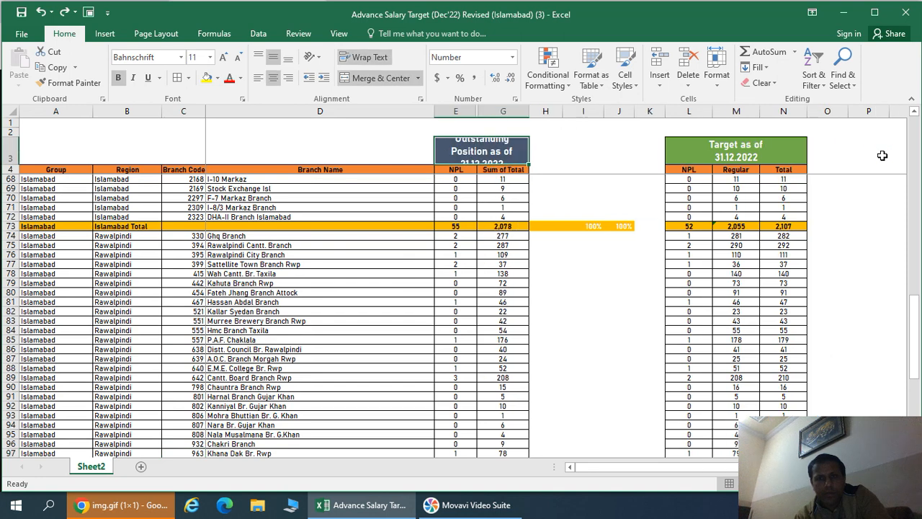
key(ctrl+z)
key(ctrl+z)
key(ctrl+z)
key(ctrl+z)
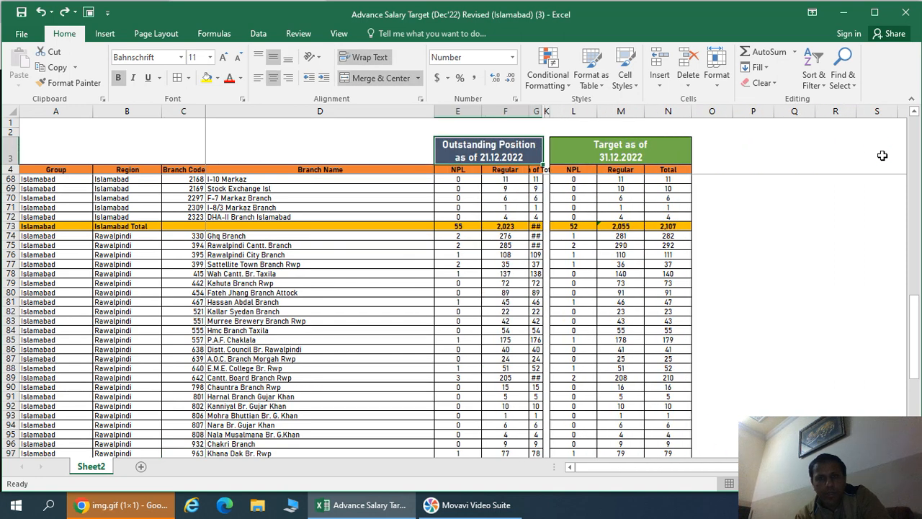
key(ctrl+z)
key(ctrl+z)
key(ctrl+z)
key(ctrl+z)
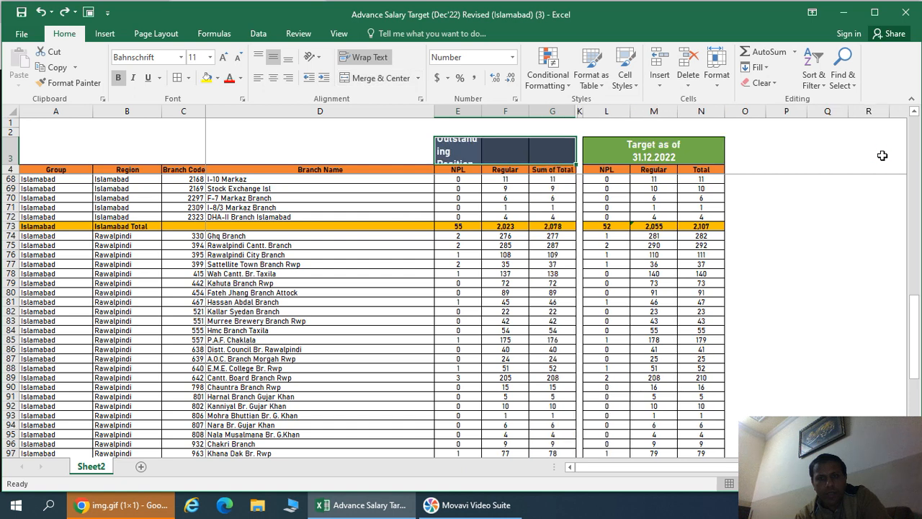
key(ctrl+z)
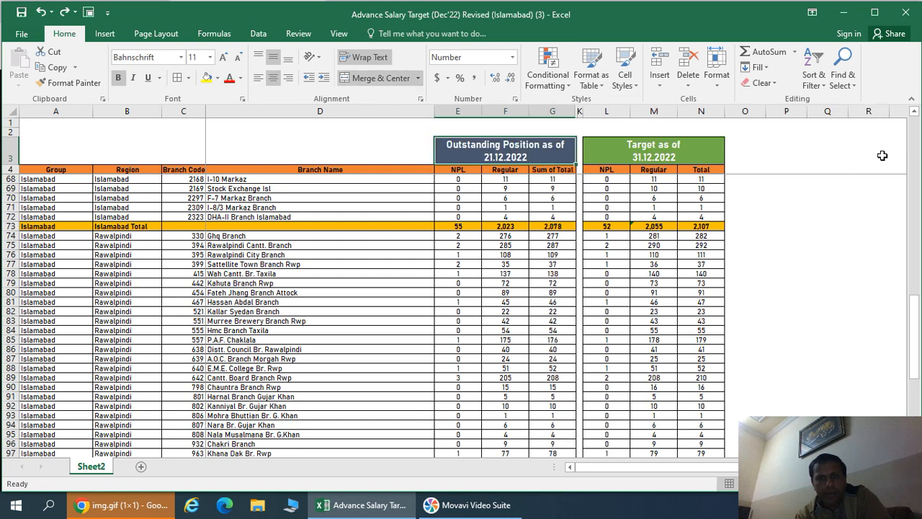
key(ctrl+z)
key(ctrl+z)
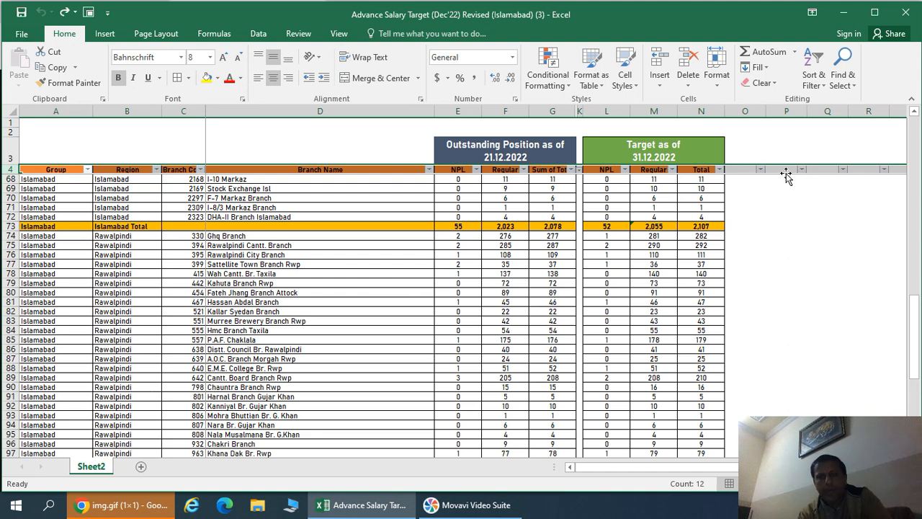
Step: Try to format header row 4 as a table in a light blue style without marking it as having headers
click(787, 188)
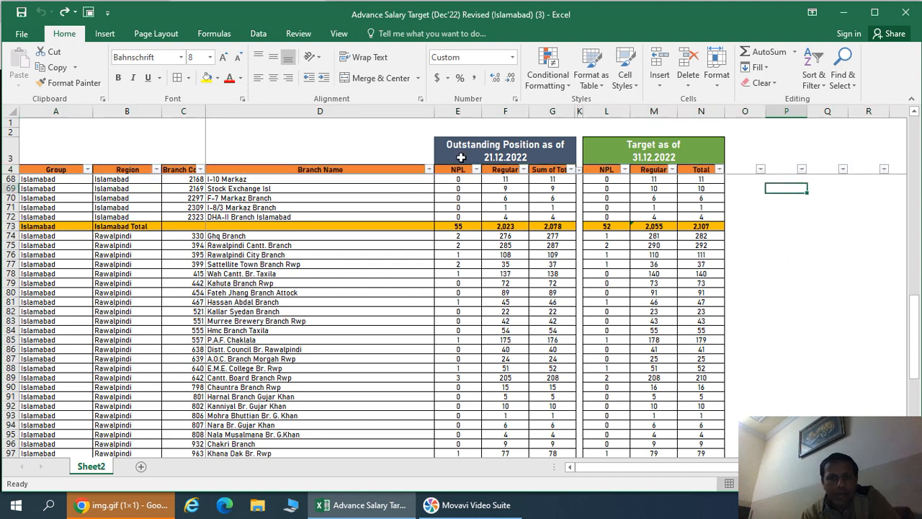
click(10, 170)
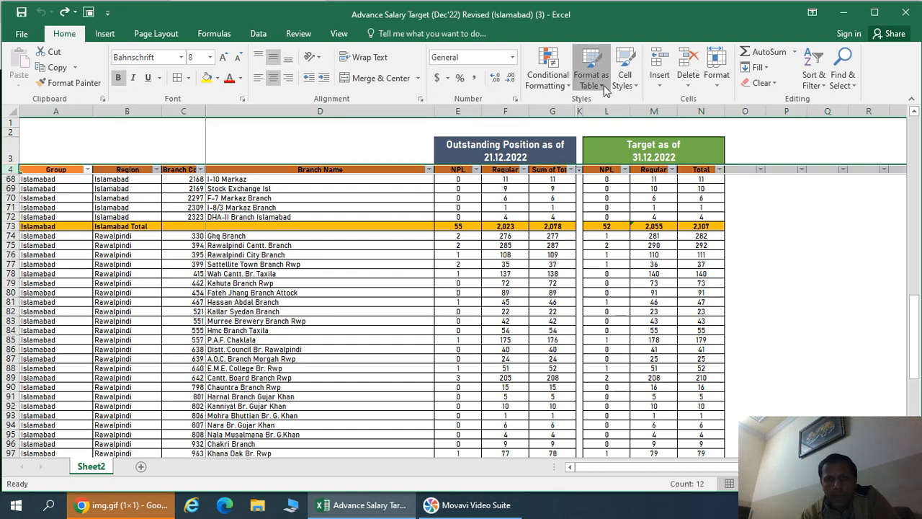
click(604, 81)
click(650, 197)
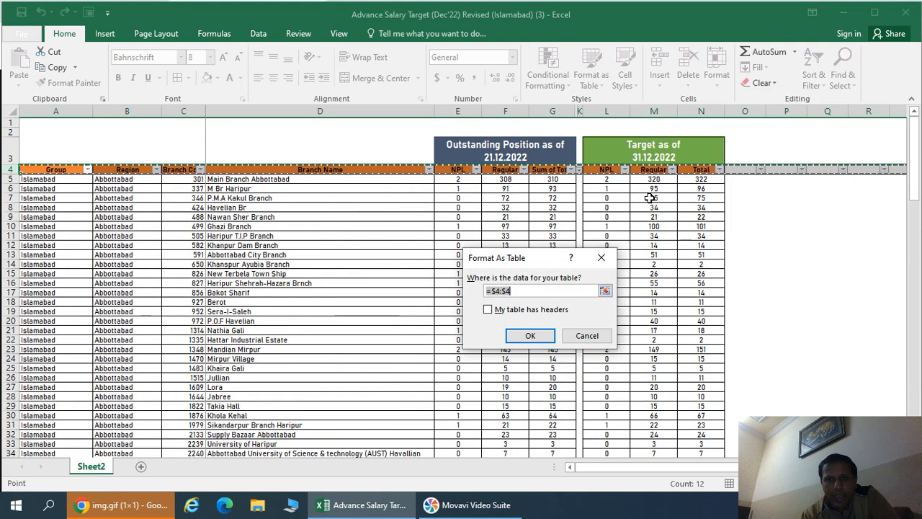
click(524, 336)
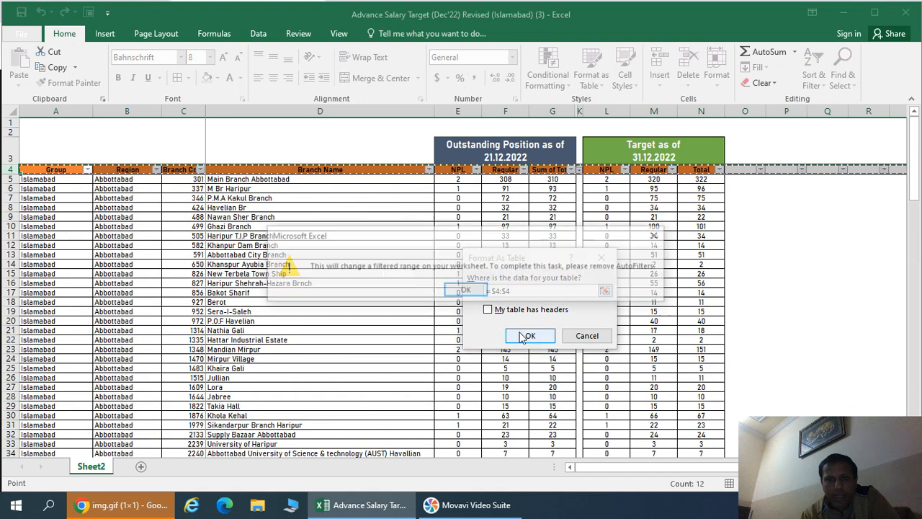
click(468, 289)
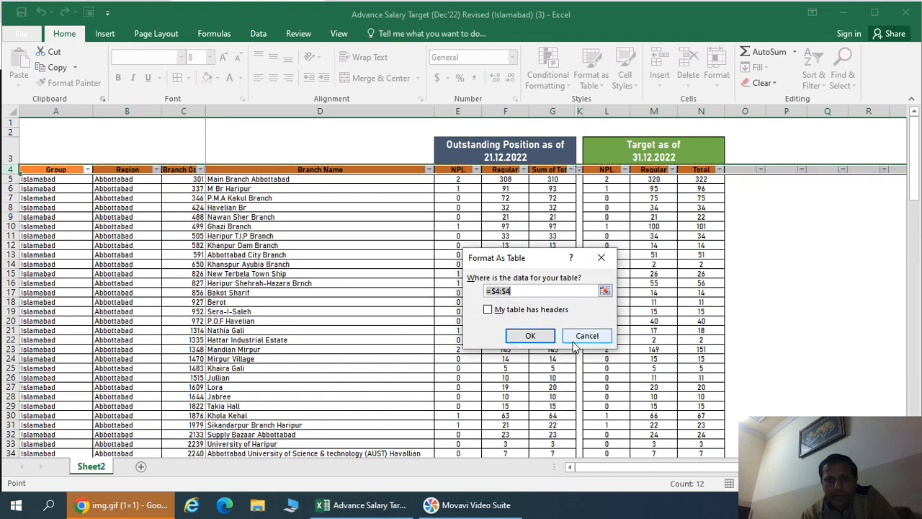
click(530, 336)
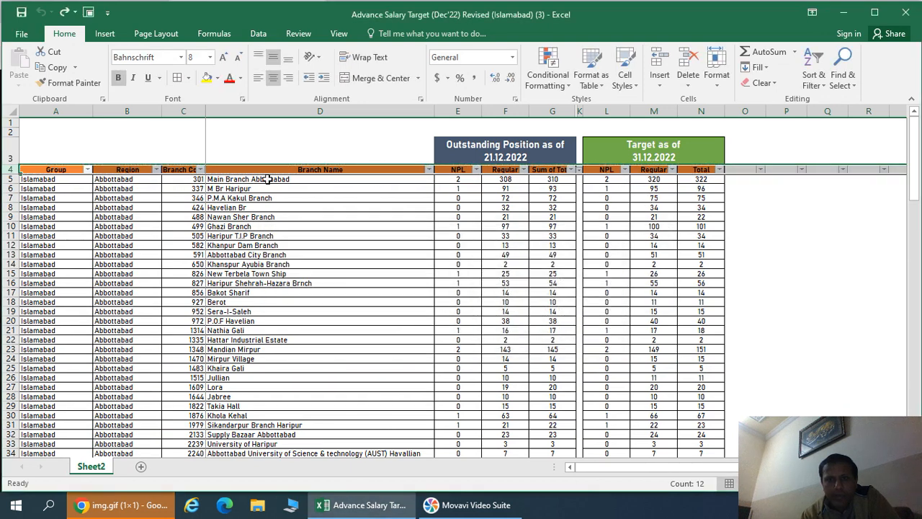
Step: Try to format the entire sheet as a table in an orange medium style, and cancel the conversion
click(7, 113)
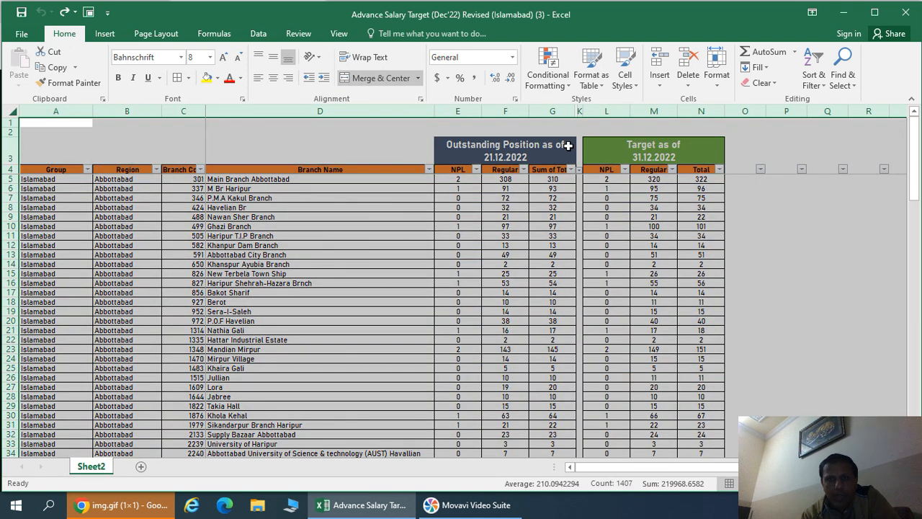
click(592, 76)
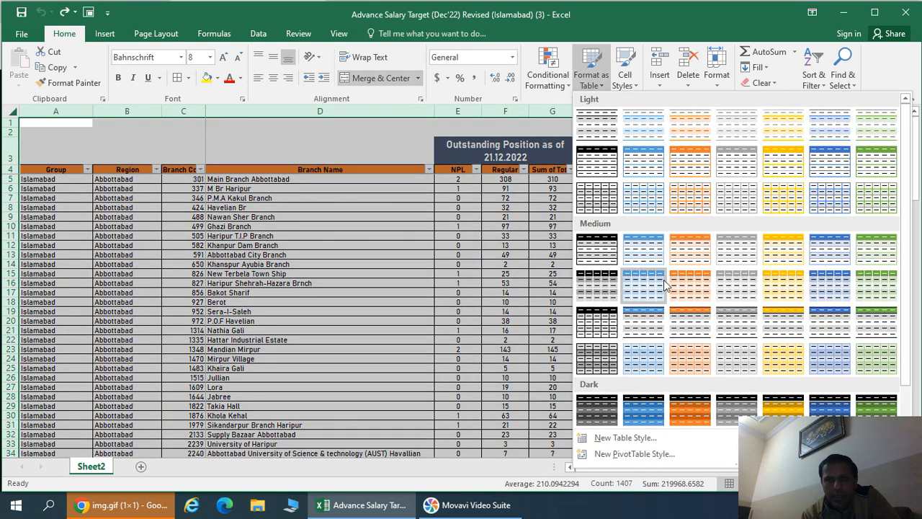
click(697, 263)
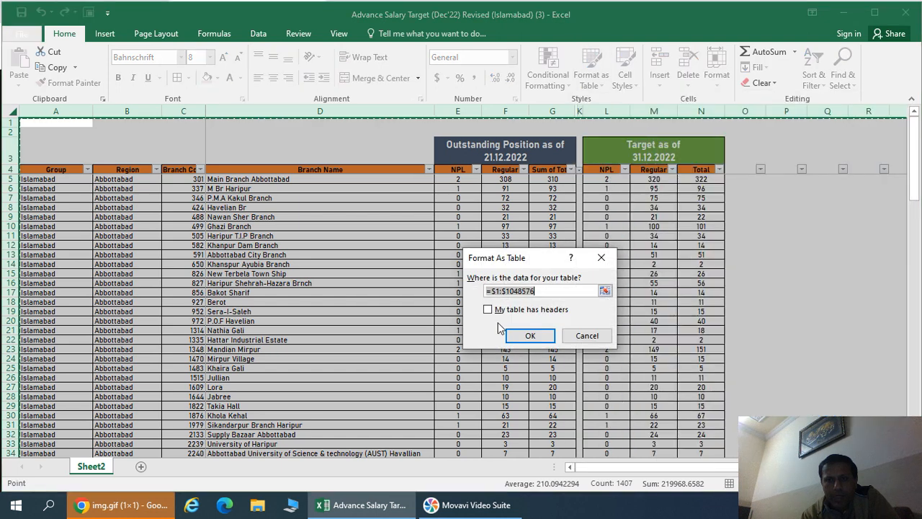
click(517, 338)
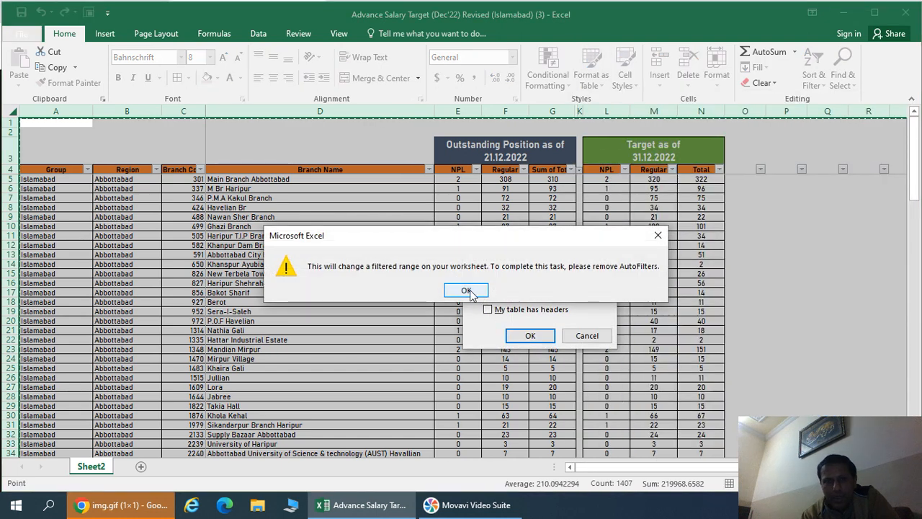
click(468, 290)
click(540, 339)
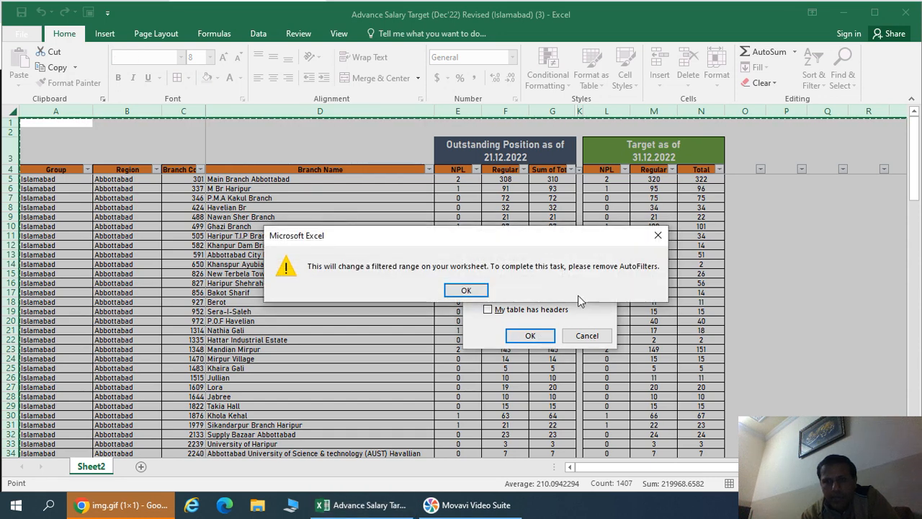
click(658, 235)
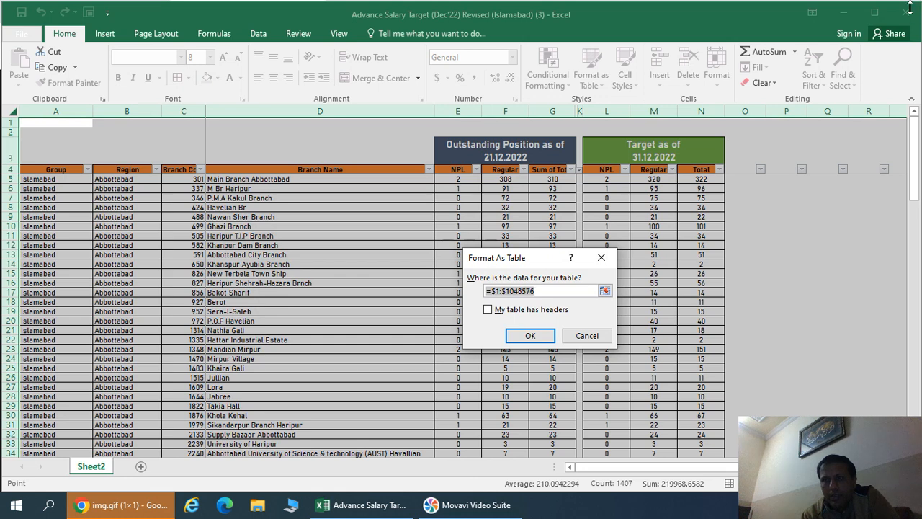
click(586, 342)
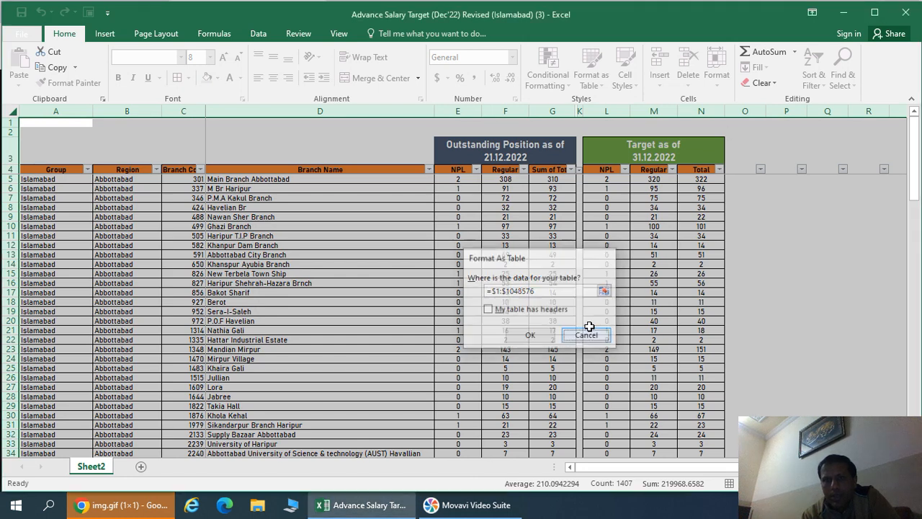
Step: Close the workbook without saving, close the browser window, and reopen the Advance Salary Target workbook from the desktop
click(907, 19)
click(459, 273)
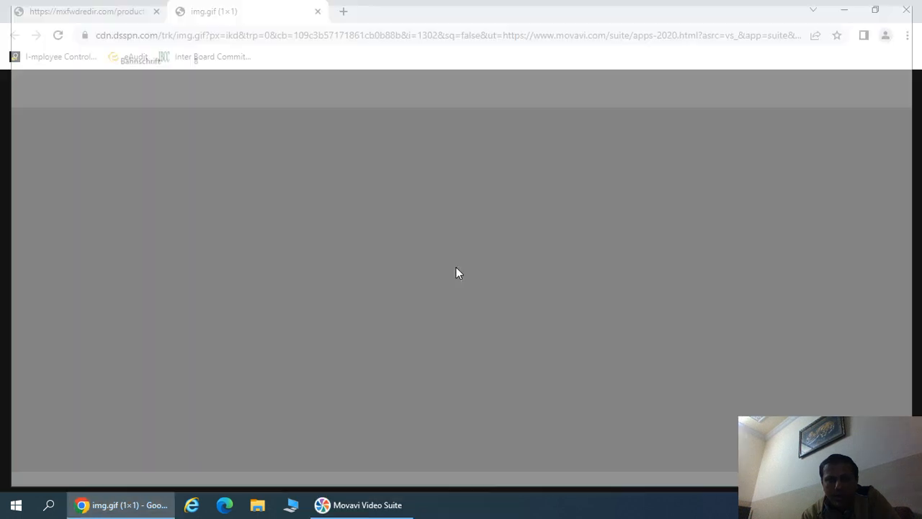
click(906, 10)
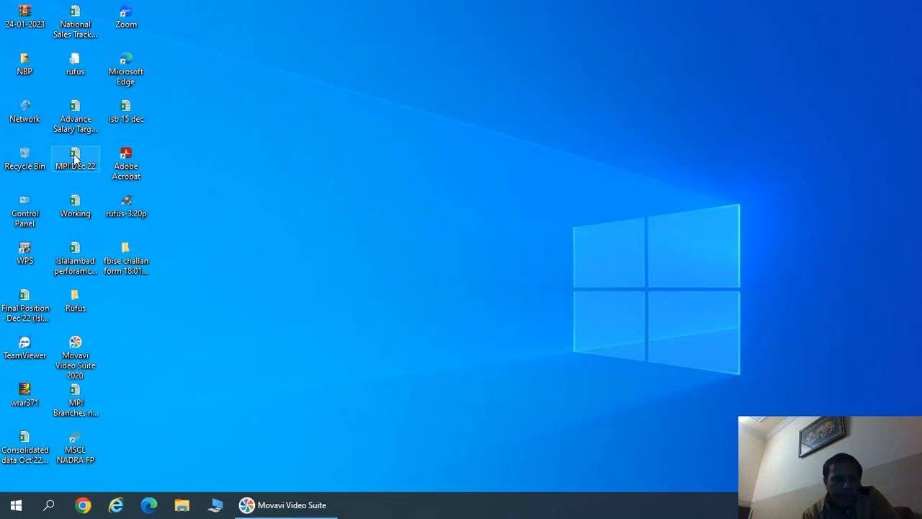
click(77, 127)
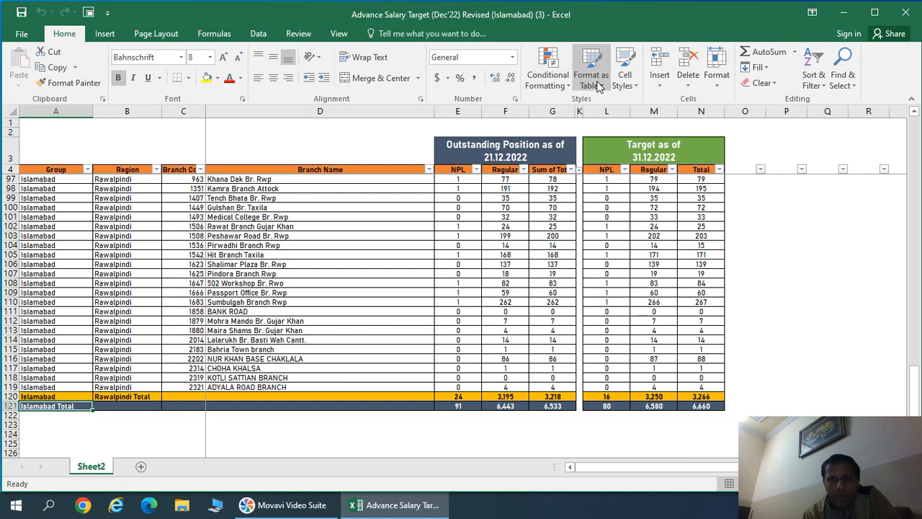
Step: Format range A4:R121 as a light blue table without marking headers, and switch it to the light orange style
click(598, 83)
click(661, 192)
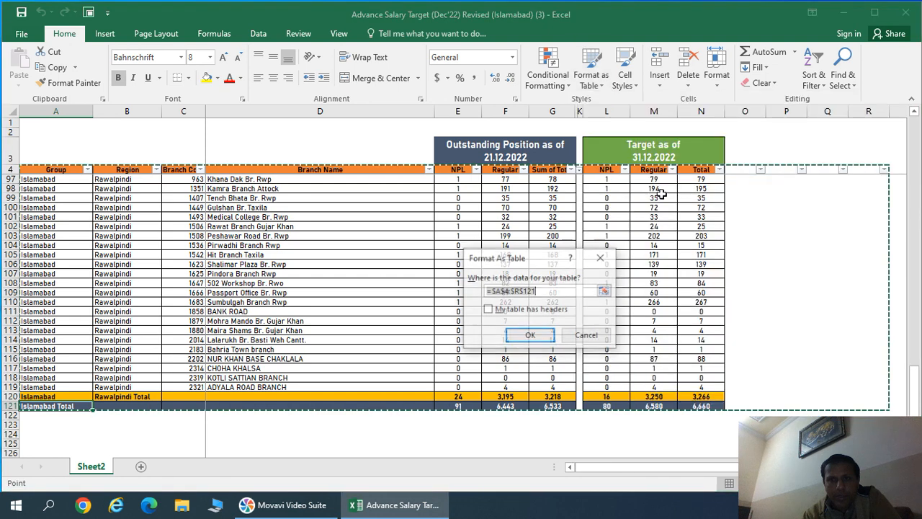
click(529, 336)
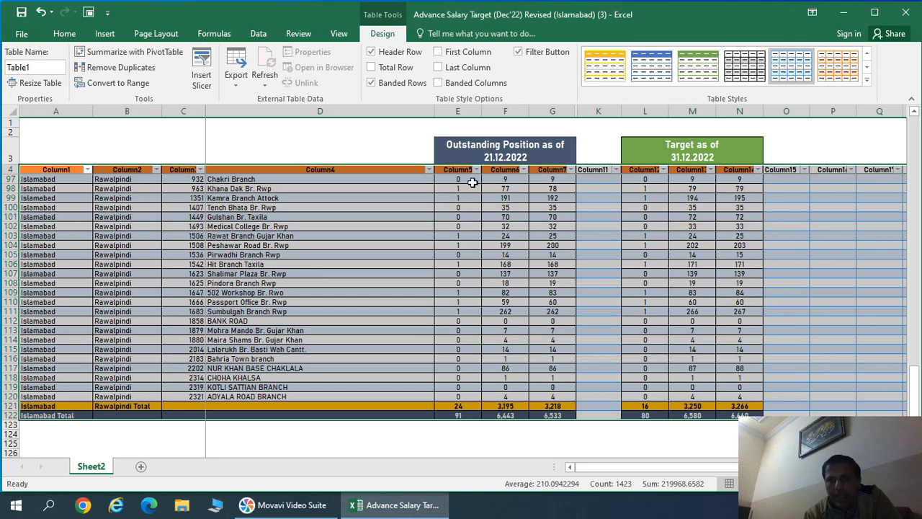
click(697, 72)
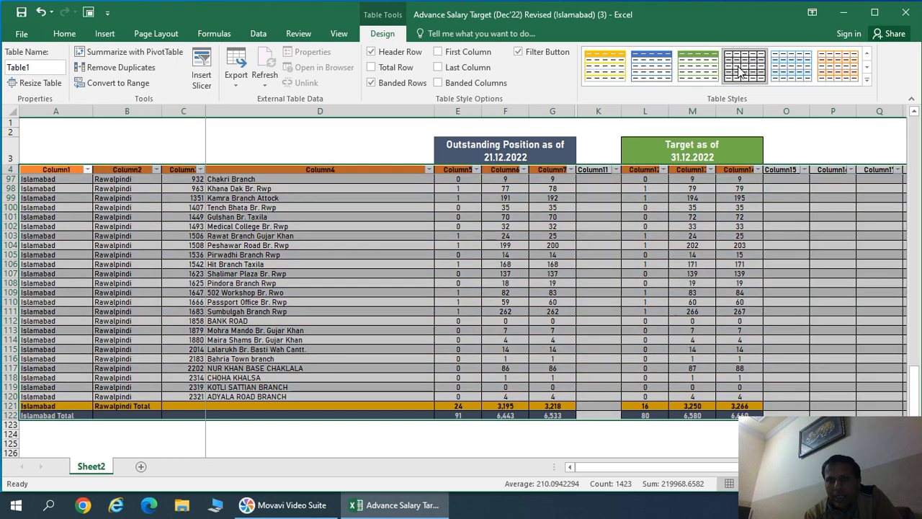
click(838, 67)
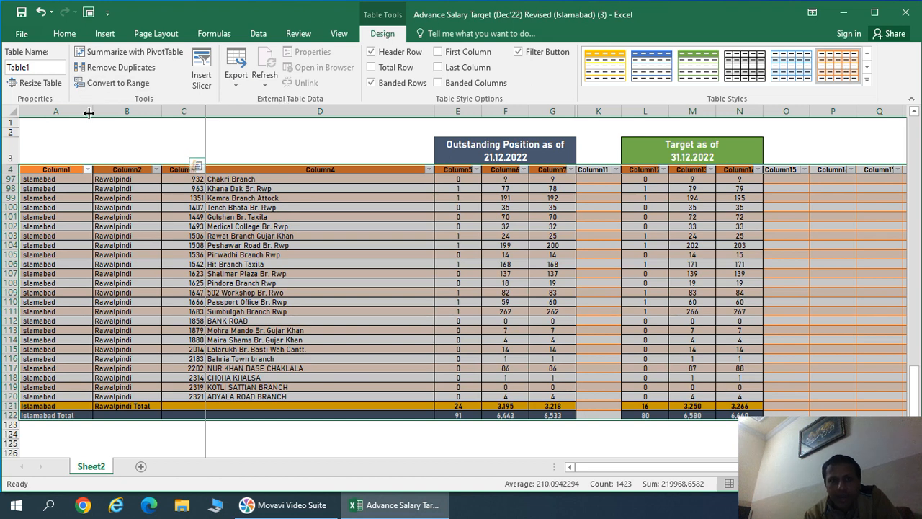
Step: Restyle the table with dark grey, gold medium and grey medium styles, and undo the whole table conversion
click(64, 33)
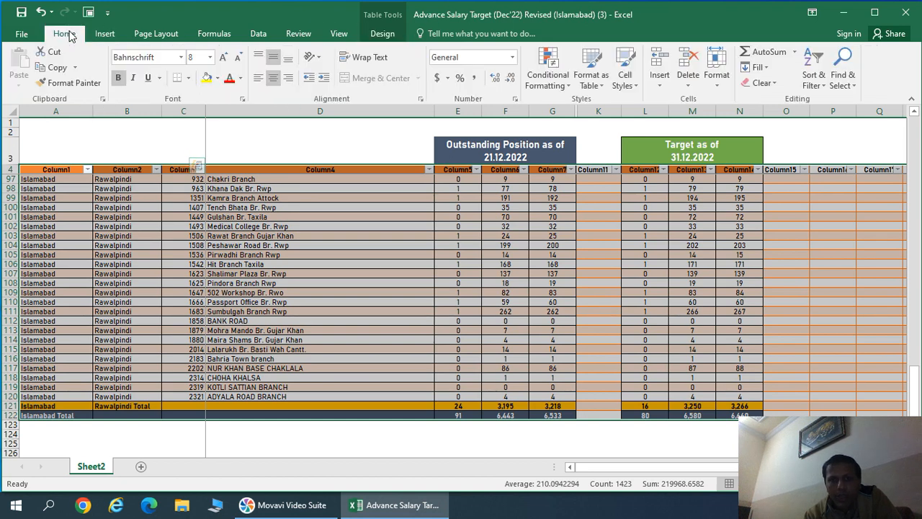
click(596, 85)
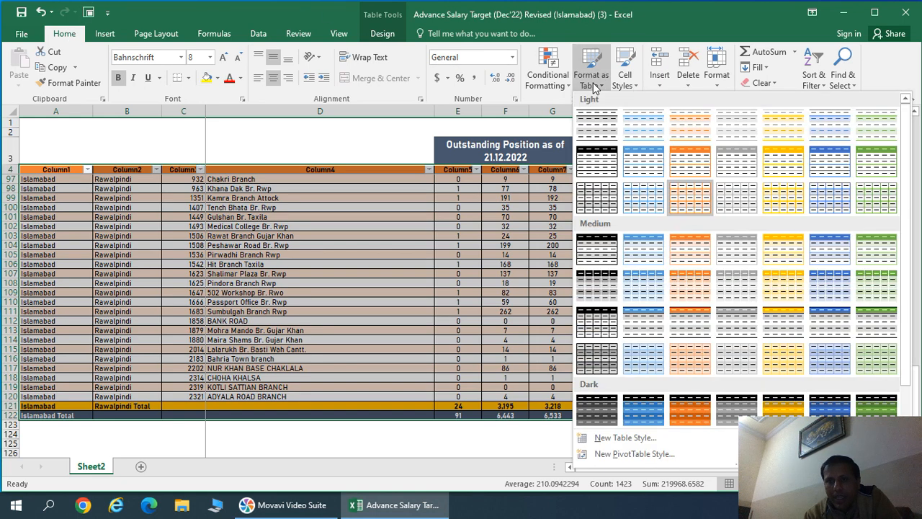
click(736, 410)
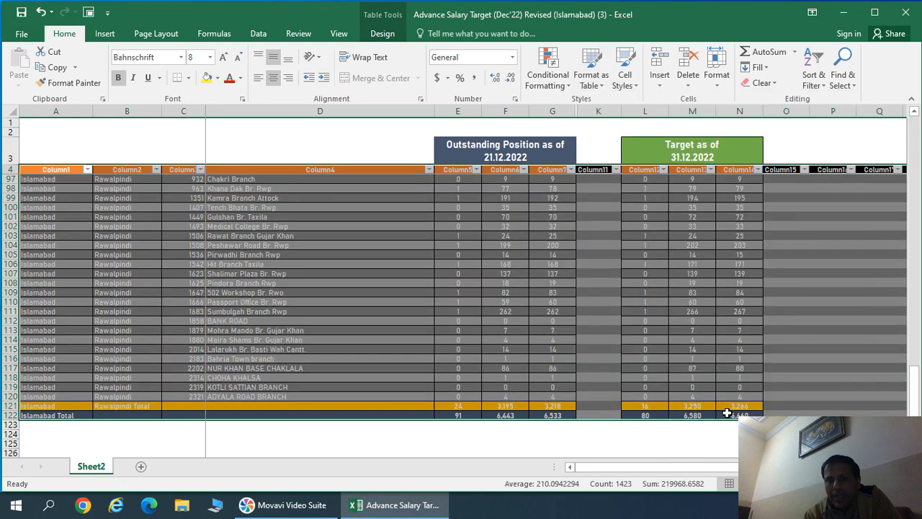
click(591, 76)
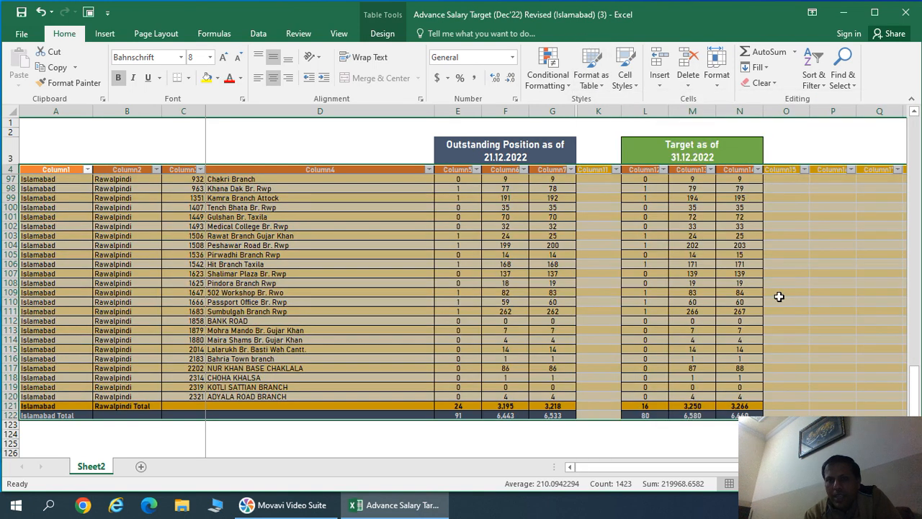
click(782, 302)
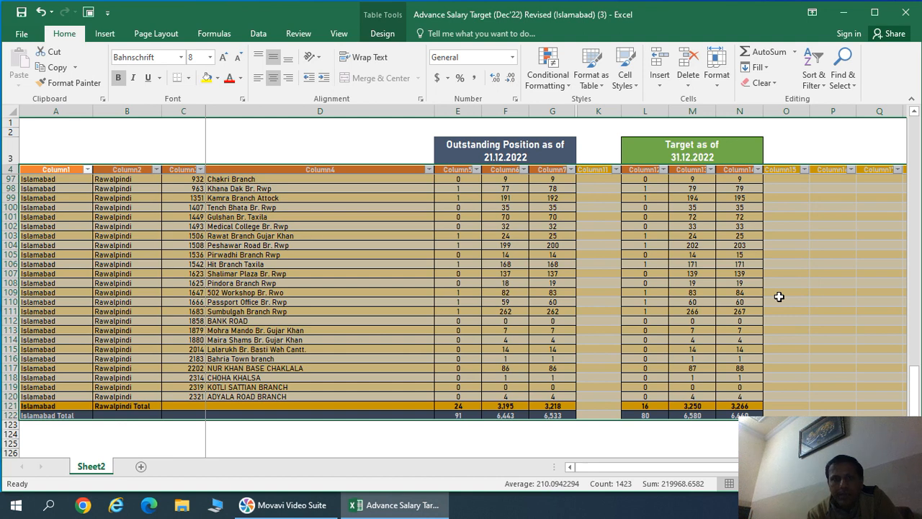
click(598, 85)
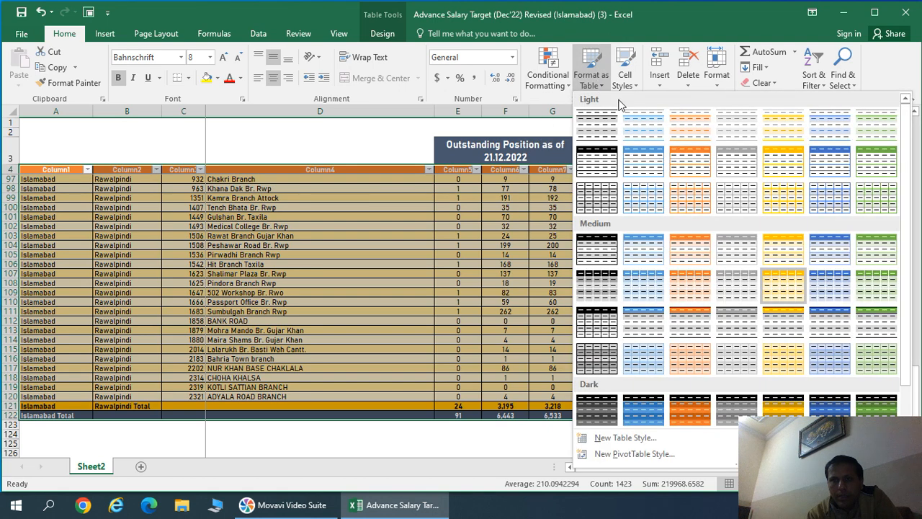
click(746, 289)
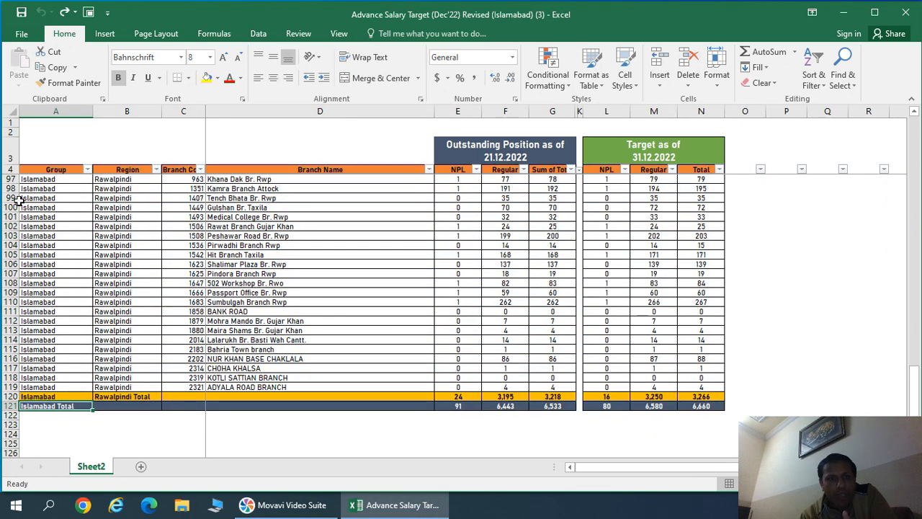
Step: Try to format rows 97 to 121 as a table in a gold medium style, and cancel the conversion
drag(10, 179, 5, 406)
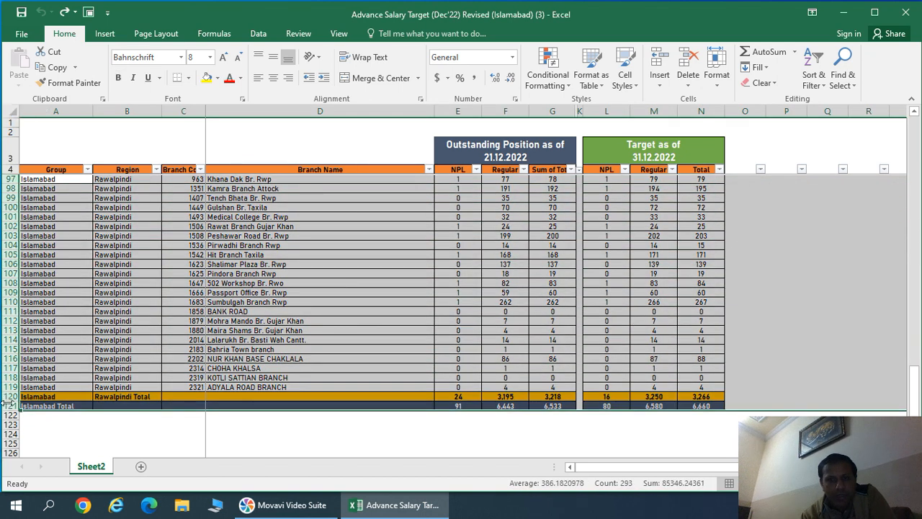
click(592, 81)
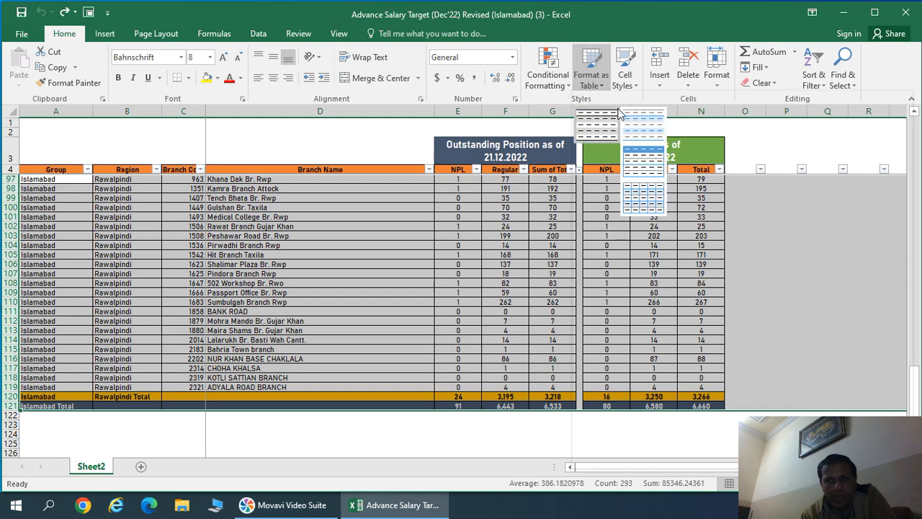
click(600, 82)
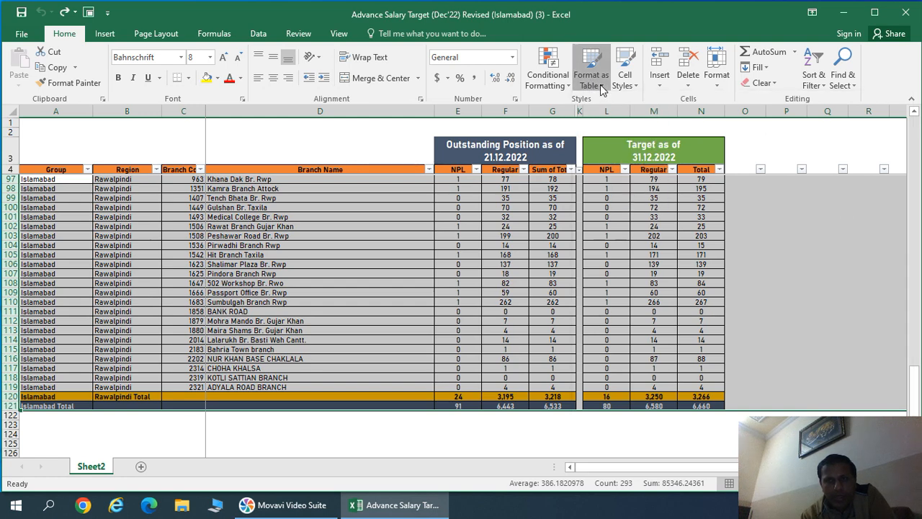
click(600, 84)
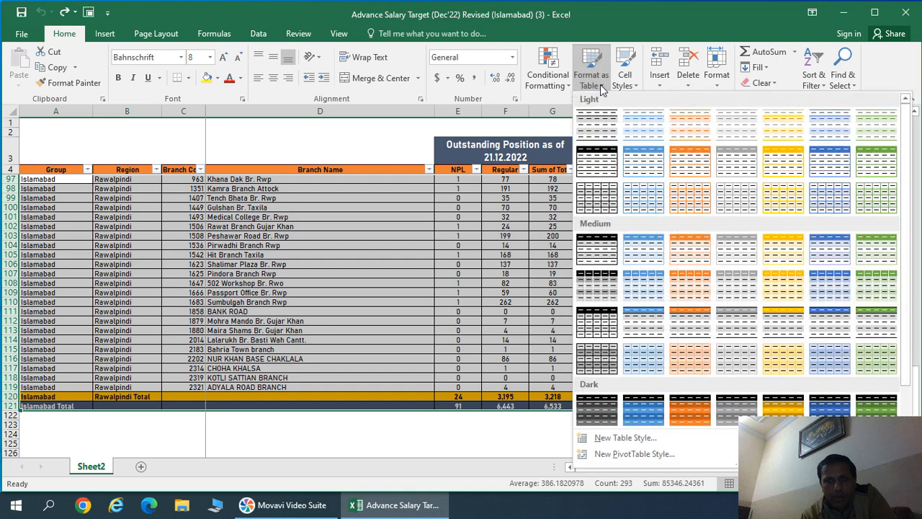
click(784, 247)
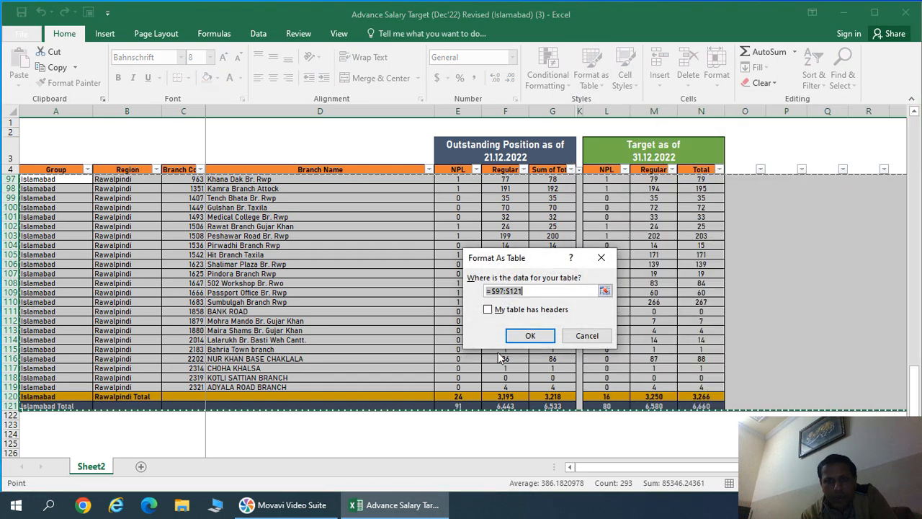
click(531, 337)
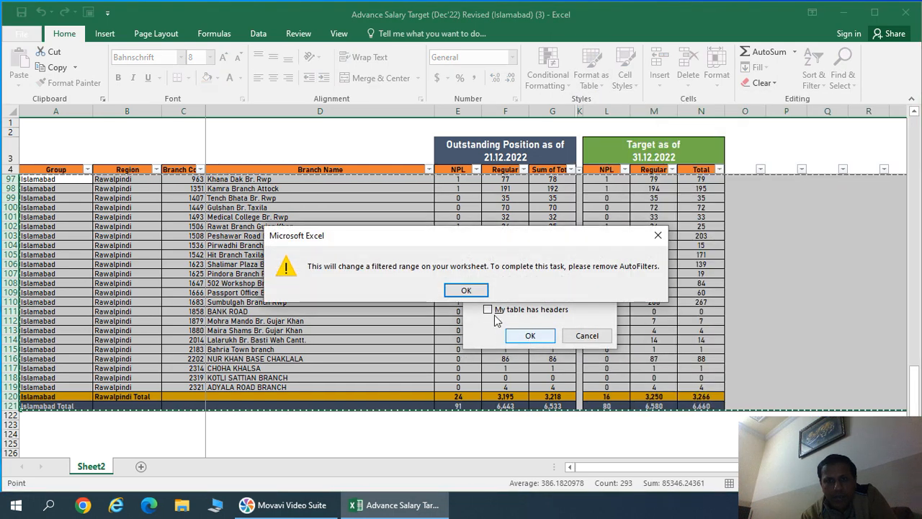
click(467, 290)
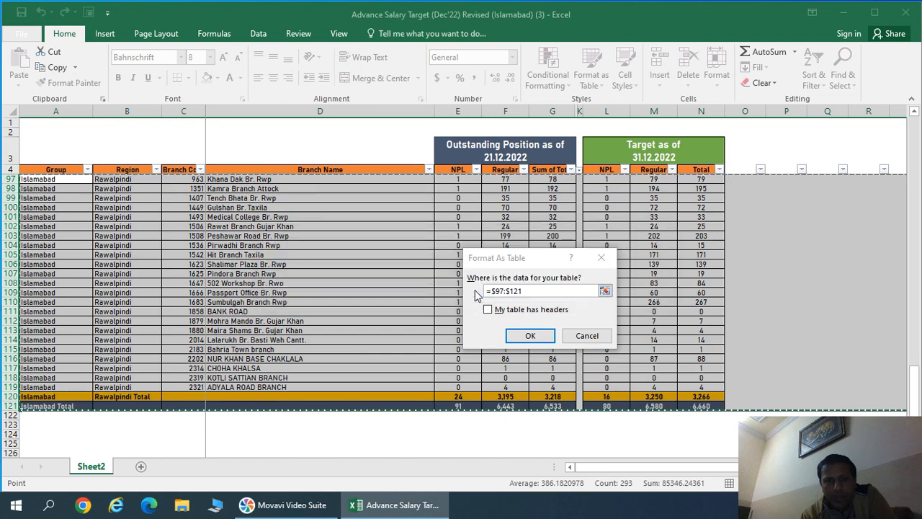
click(580, 337)
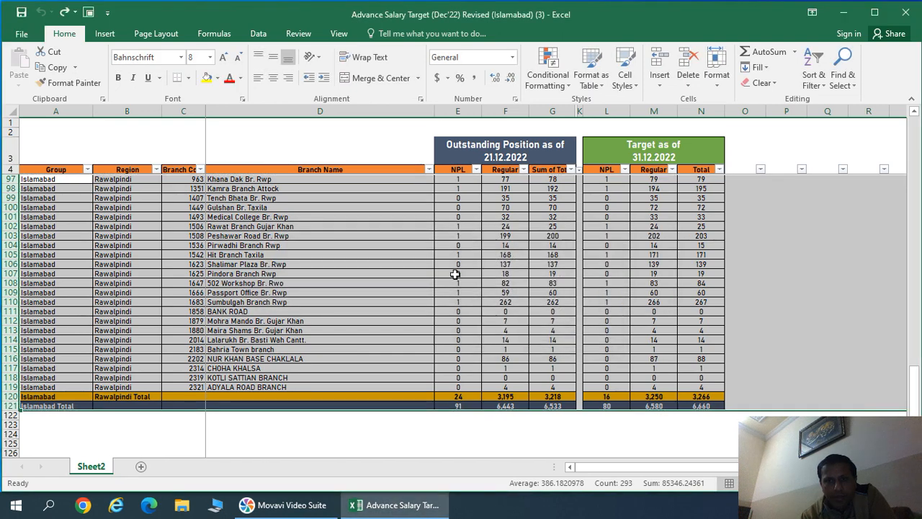
Step: Try to format rows 100 to 119 as a table, and cancel the conversion
click(343, 231)
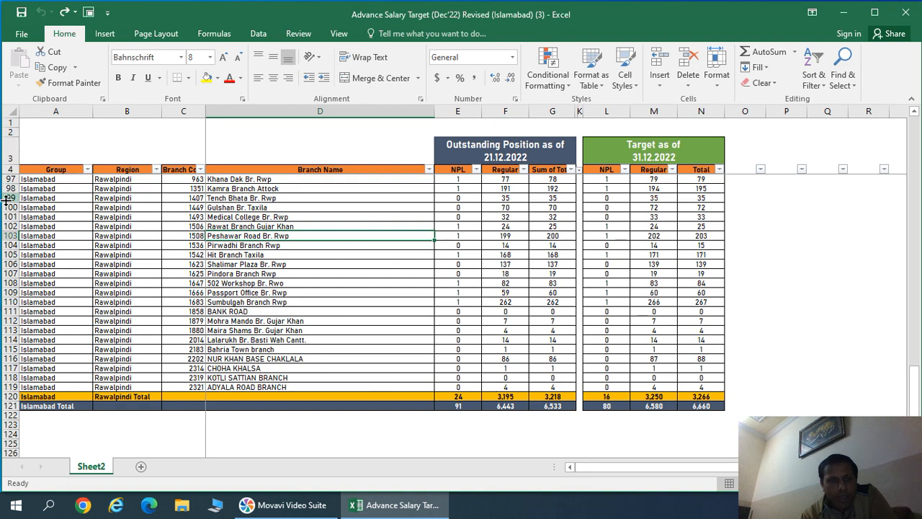
drag(10, 207, 5, 387)
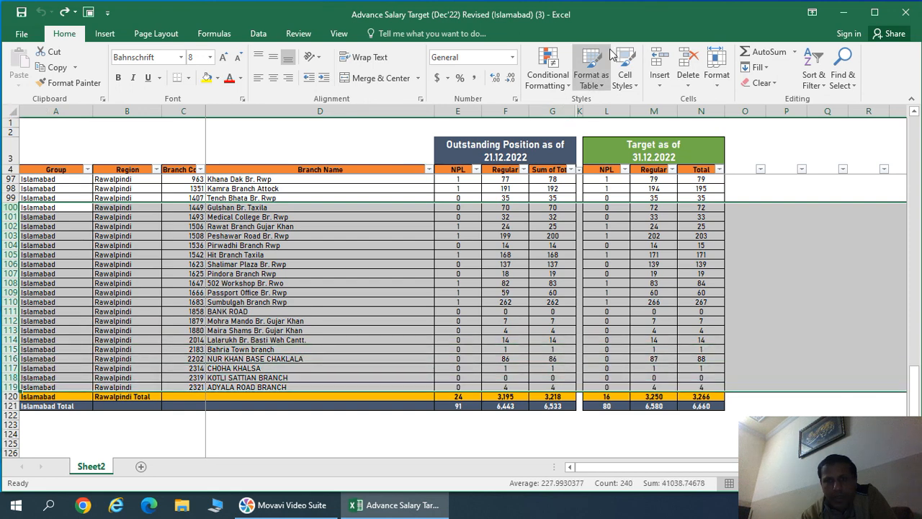
click(596, 87)
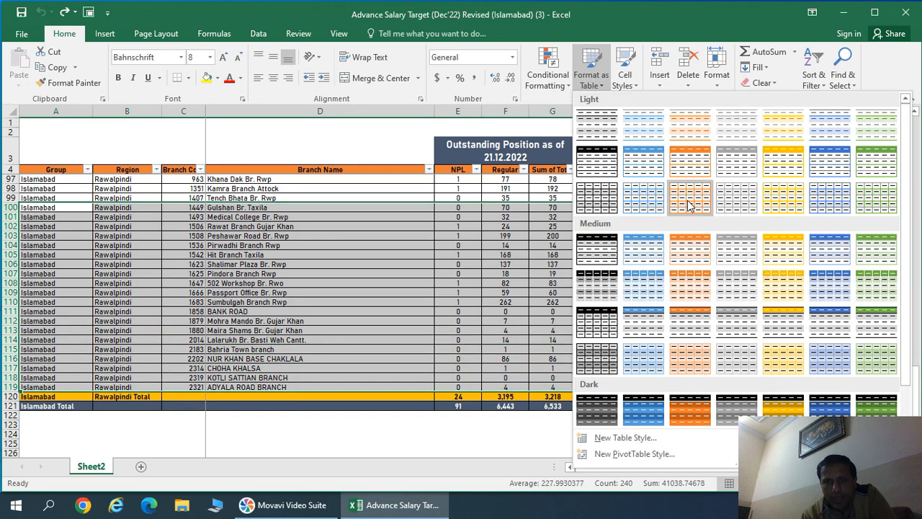
key(Escape)
click(526, 337)
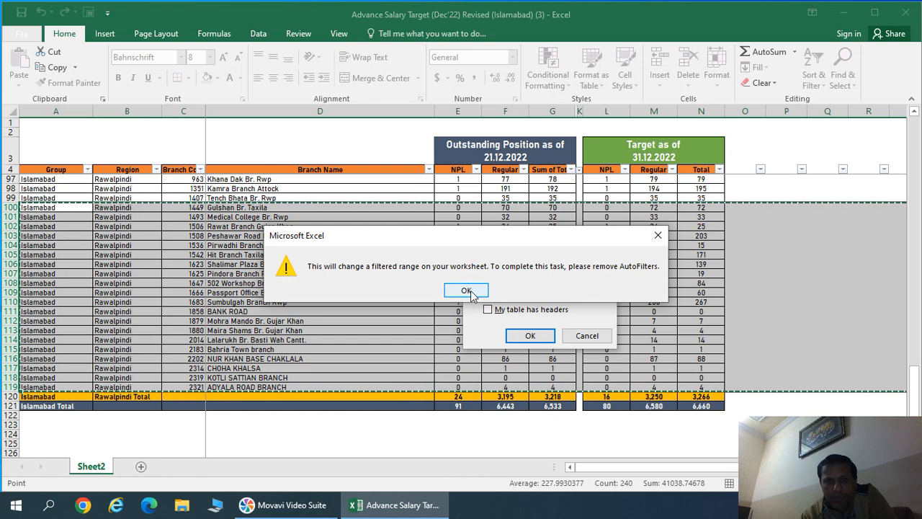
click(467, 291)
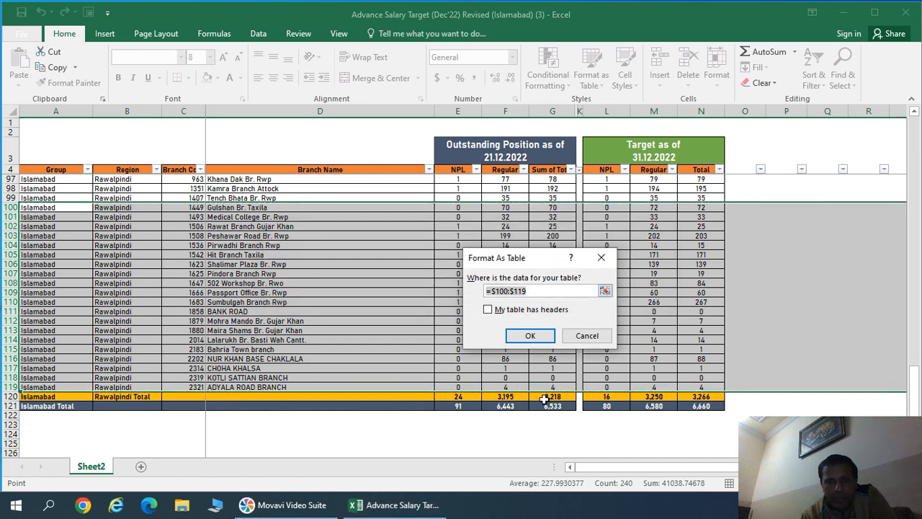
click(583, 336)
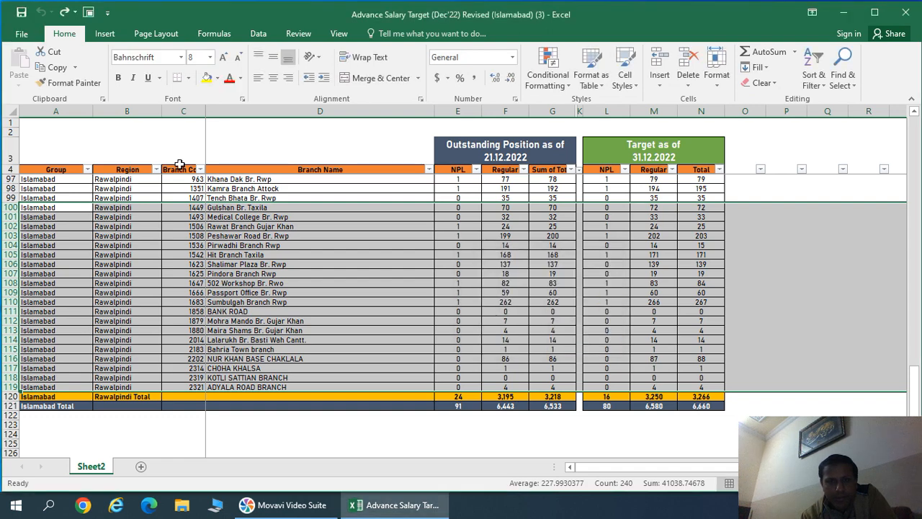
Step: Remove the AutoFilter from the header row 4
click(10, 170)
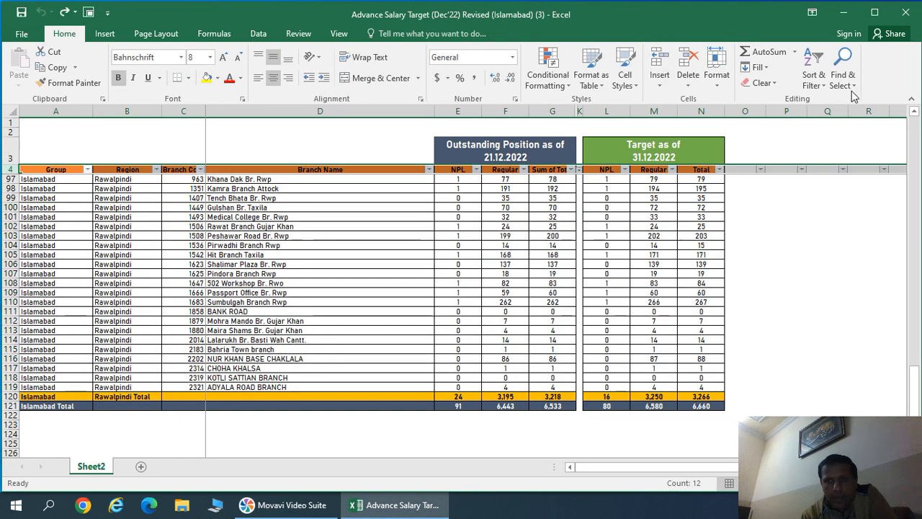
click(816, 80)
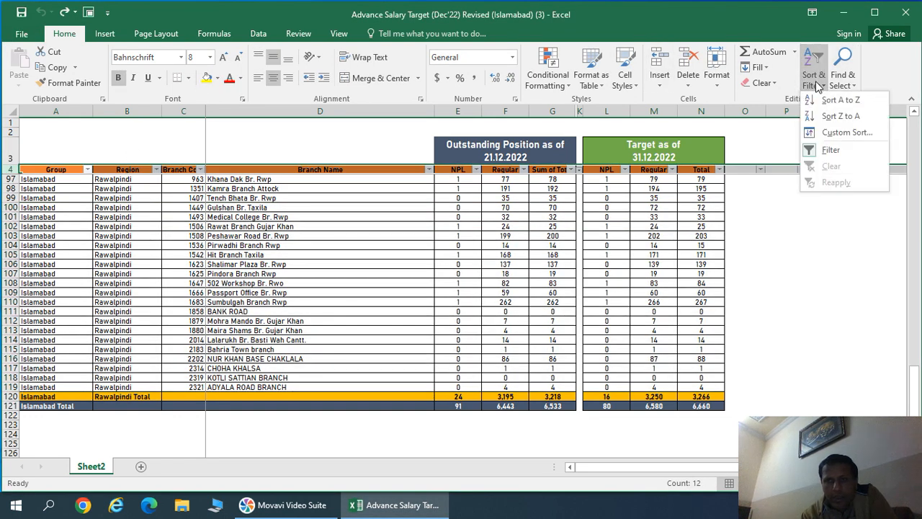
click(826, 146)
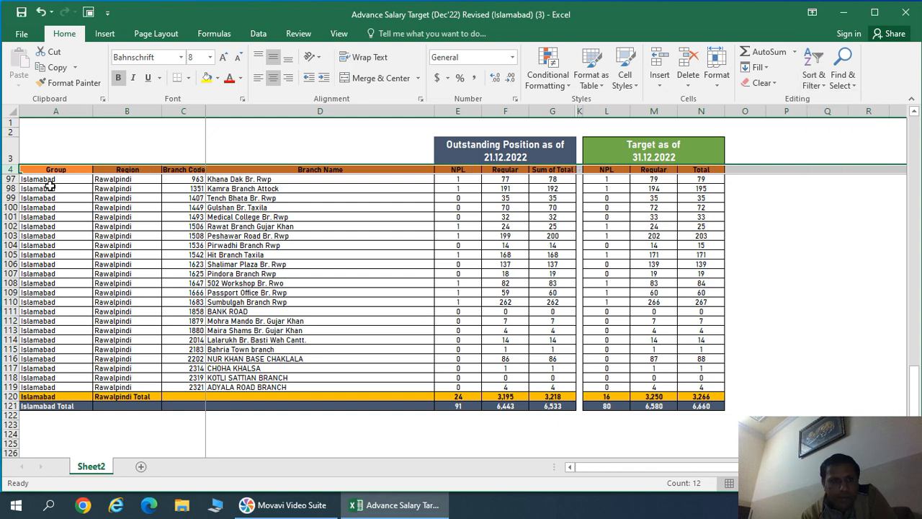
Step: Format rows 97 to 119 as a table in an orange medium style, without marking headers
drag(10, 178, 8, 387)
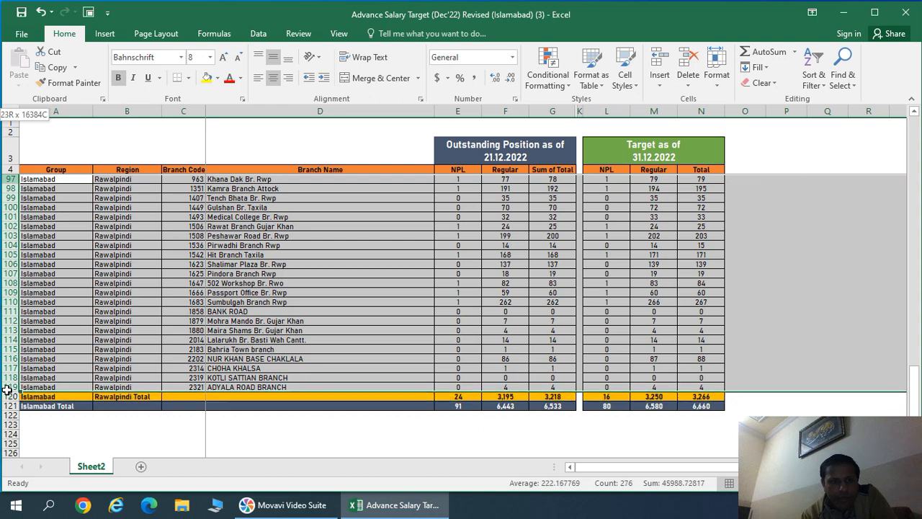
click(597, 85)
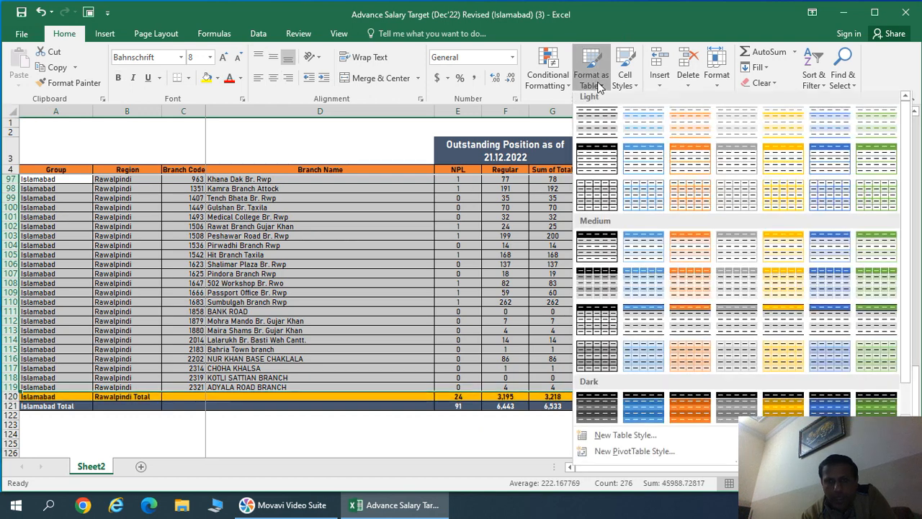
click(692, 243)
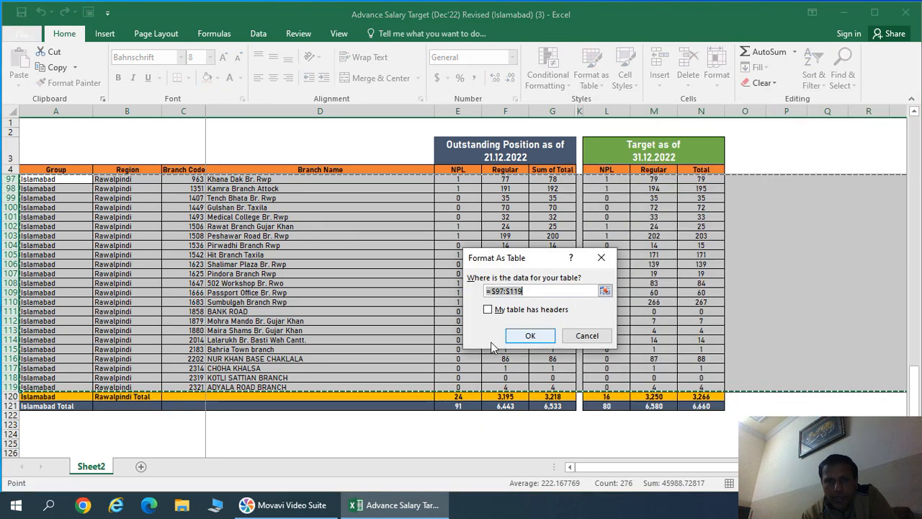
click(518, 332)
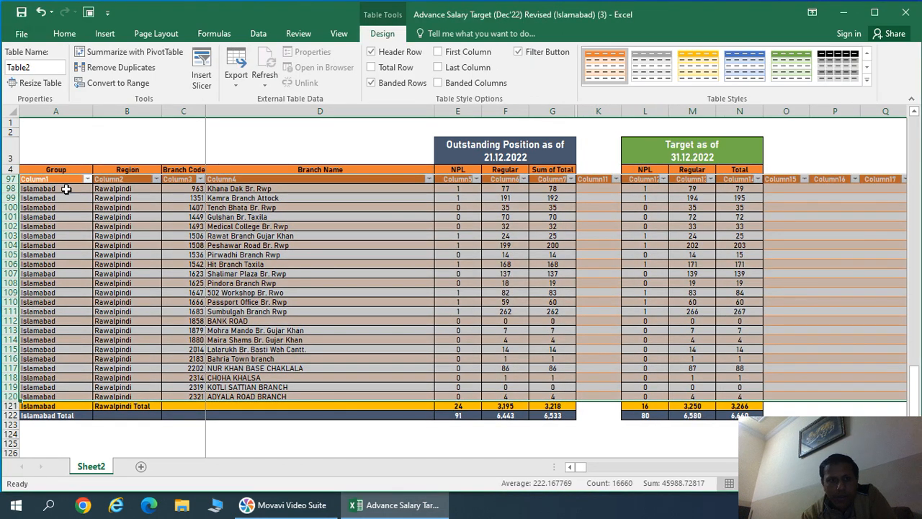
Step: Apply the Input cell style to the Medical College Br. Rwp cell in the Branch Name column
click(10, 179)
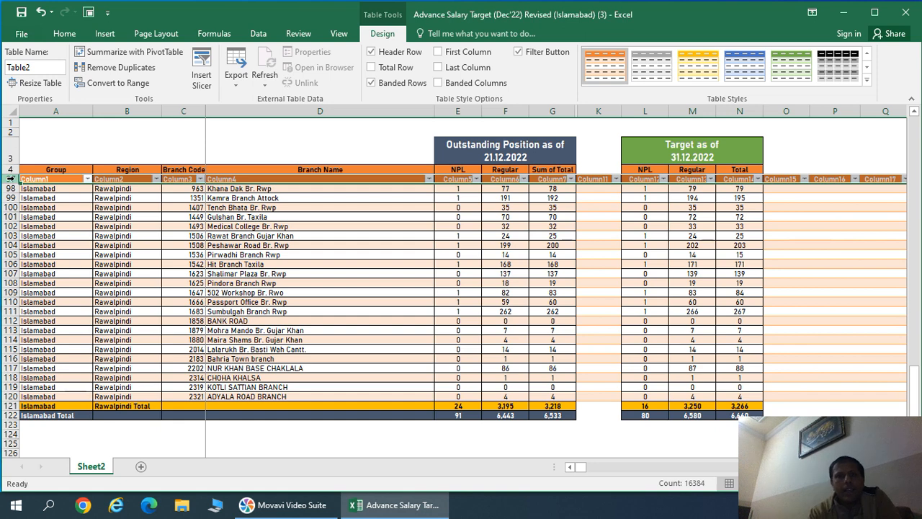
click(66, 34)
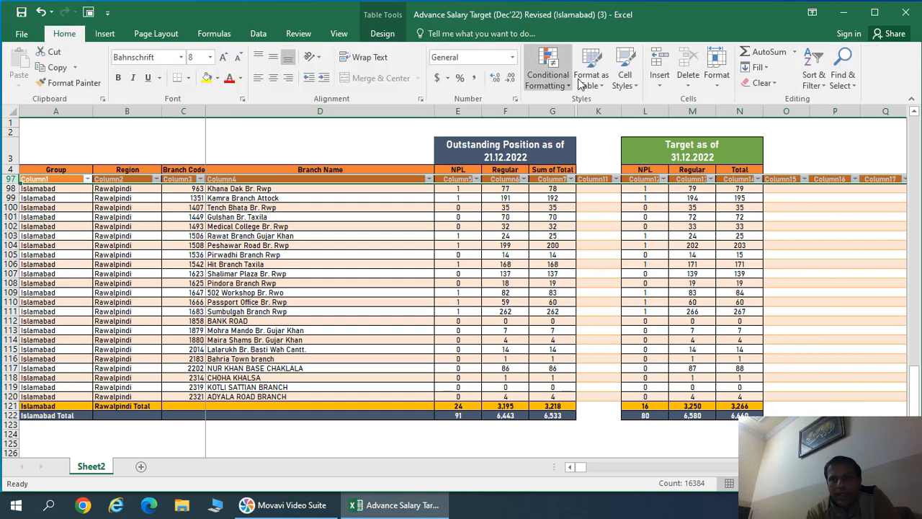
click(631, 88)
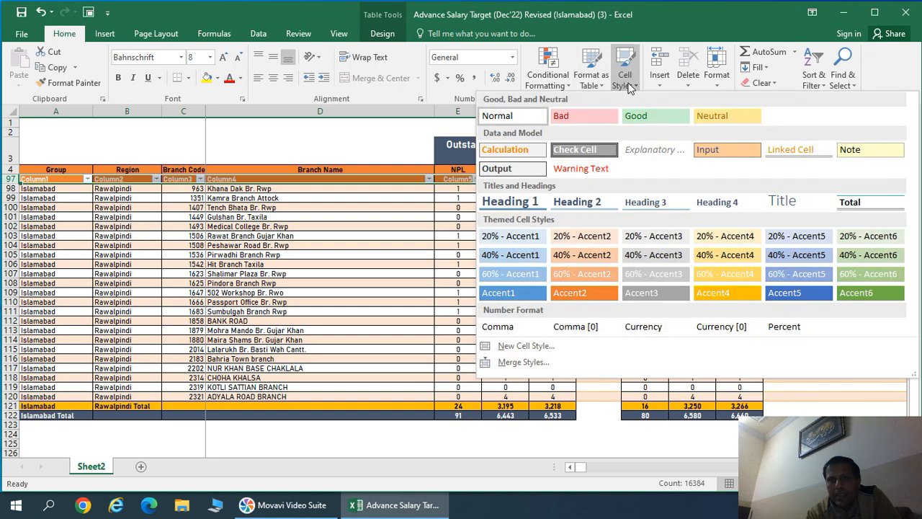
click(247, 229)
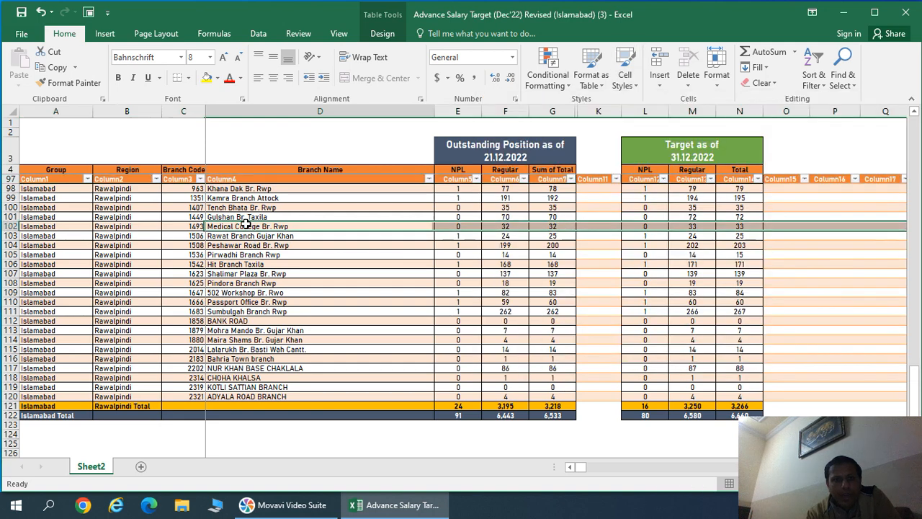
click(625, 72)
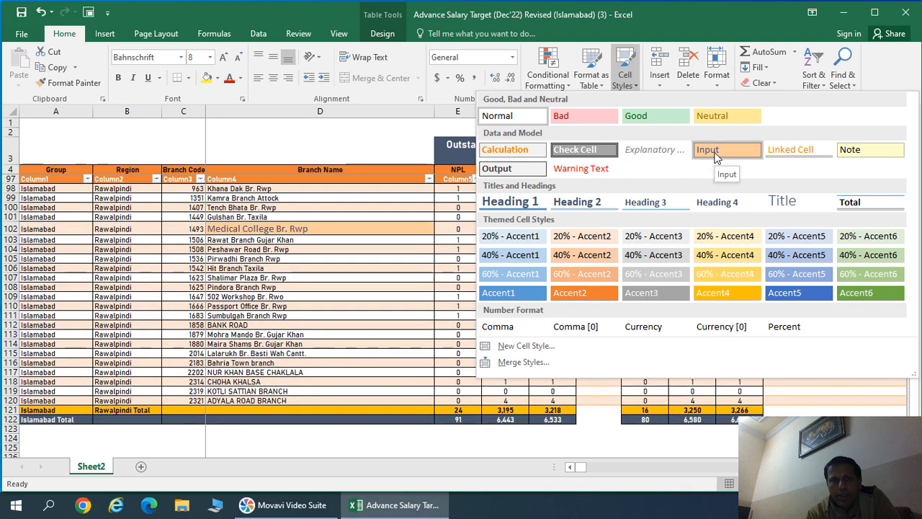
click(715, 158)
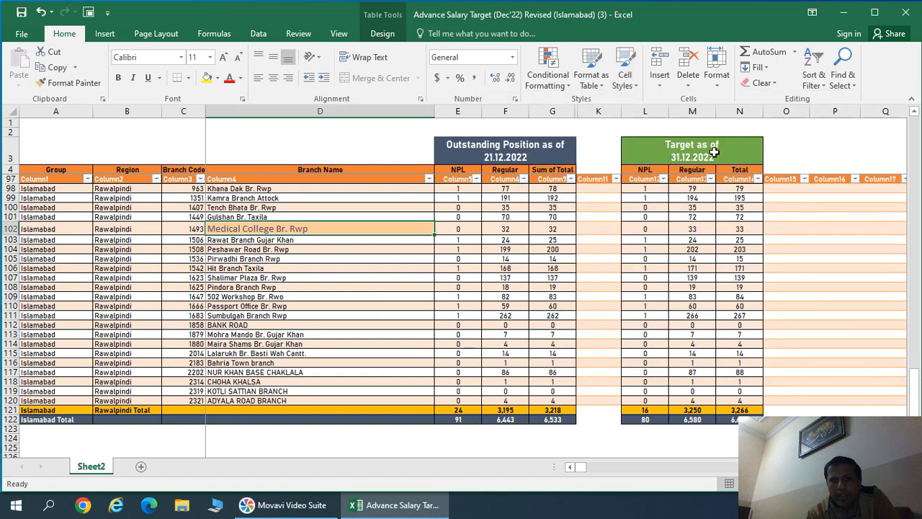
Step: Look over the cell style and insert options, and undo the Input style and the table conversion
click(625, 83)
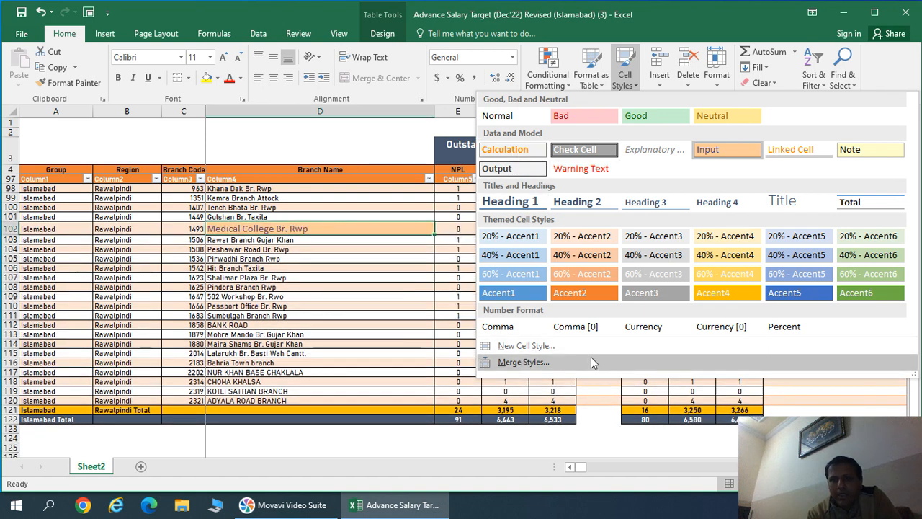
click(664, 84)
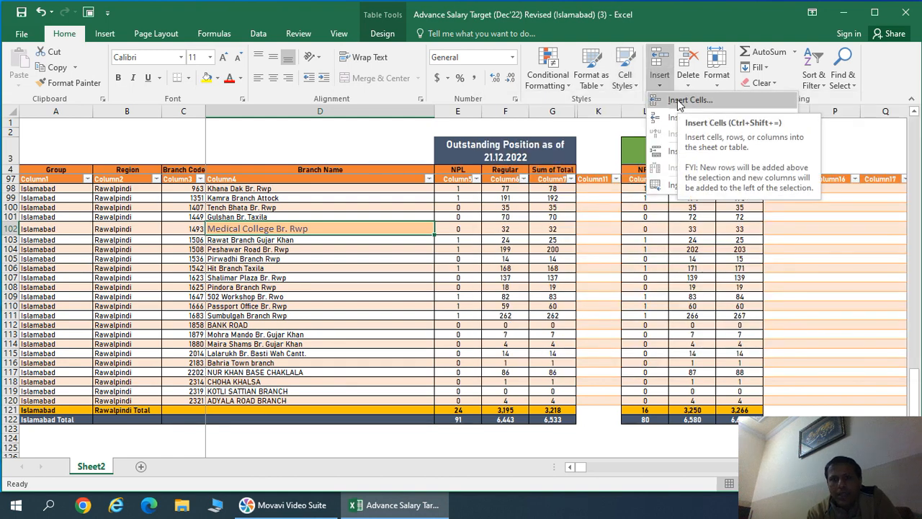
click(677, 101)
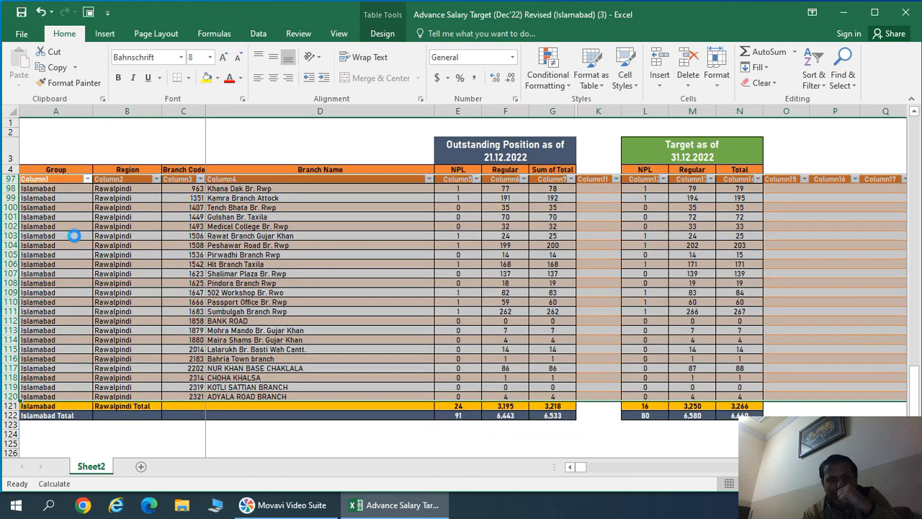
key(ctrl+z)
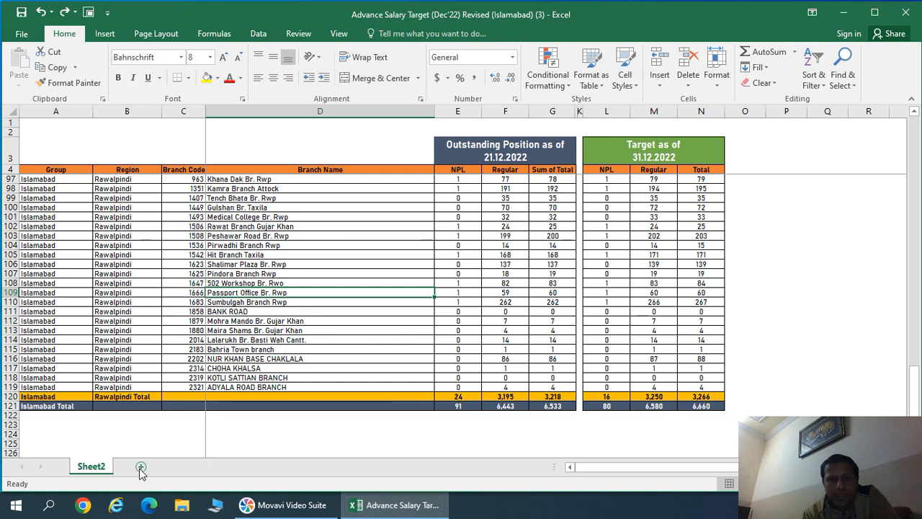
Step: Insert blank sheet rows above the Khana Dak Br. Rwp row and above the Tench Bhata Br. Rwp row
click(251, 180)
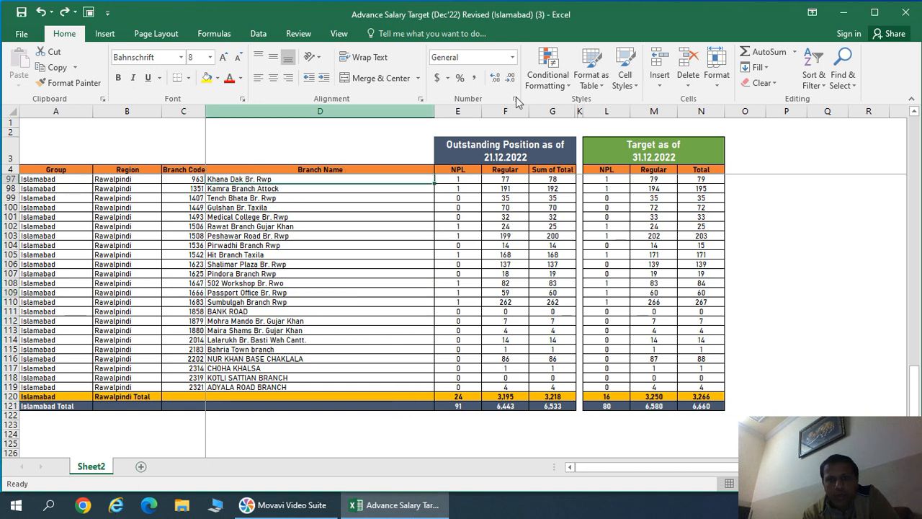
click(667, 88)
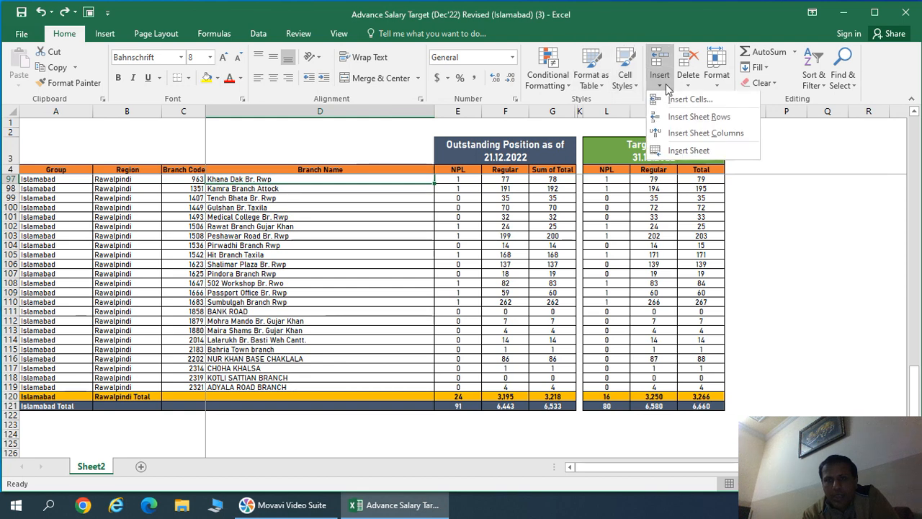
click(688, 119)
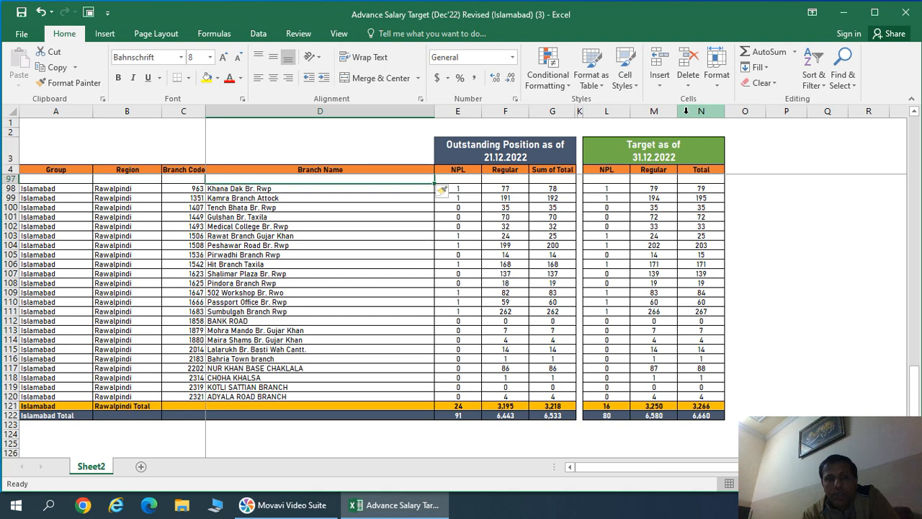
click(274, 211)
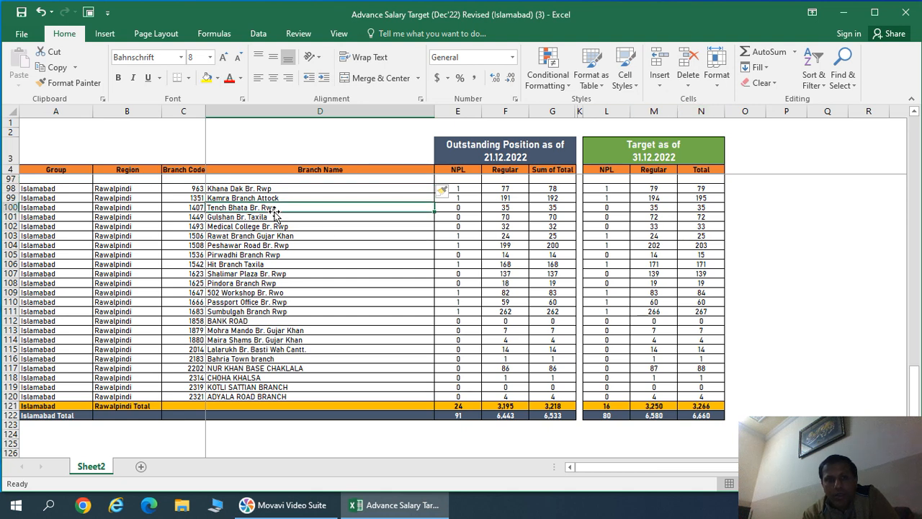
click(662, 88)
click(691, 117)
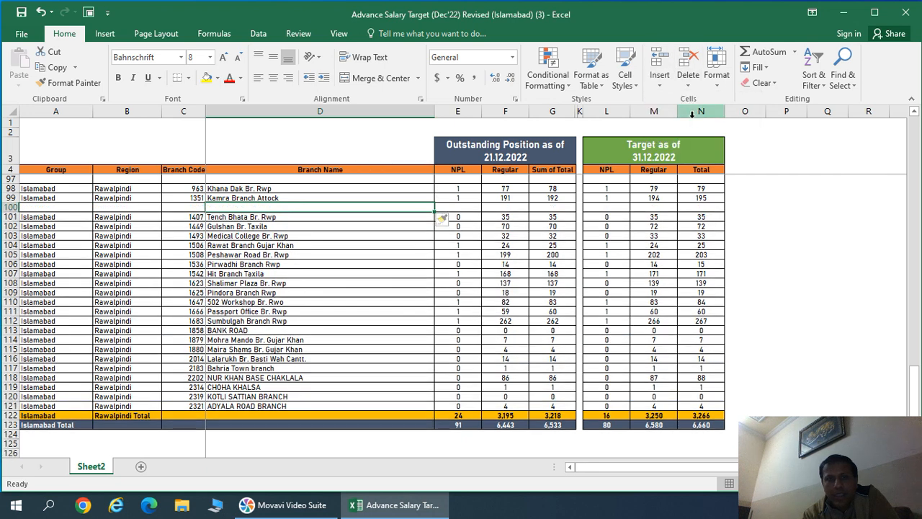
Step: Insert a blank sheet column between the Branch Code and Branch Name columns
click(662, 88)
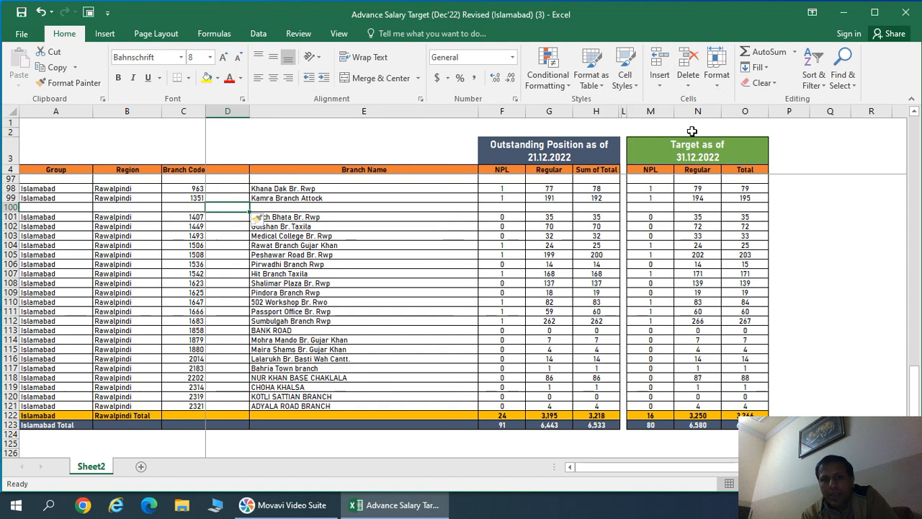
click(691, 131)
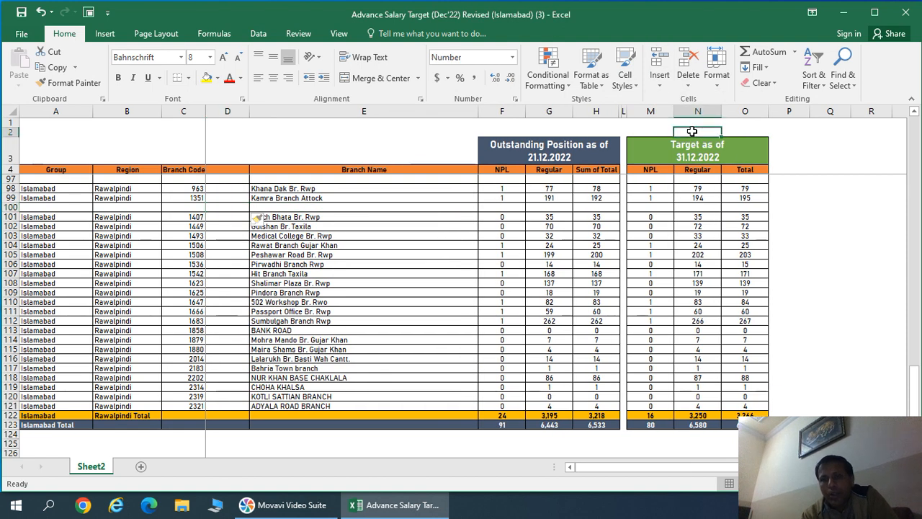
click(662, 83)
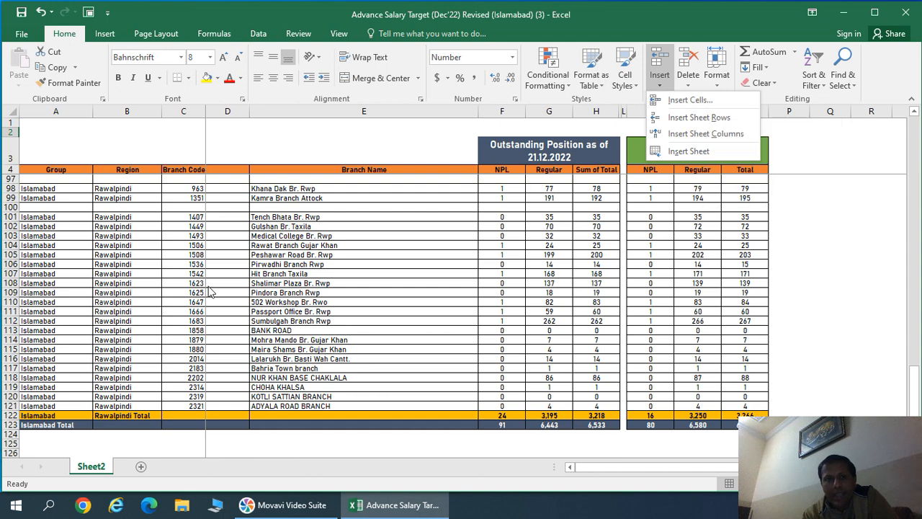
click(271, 219)
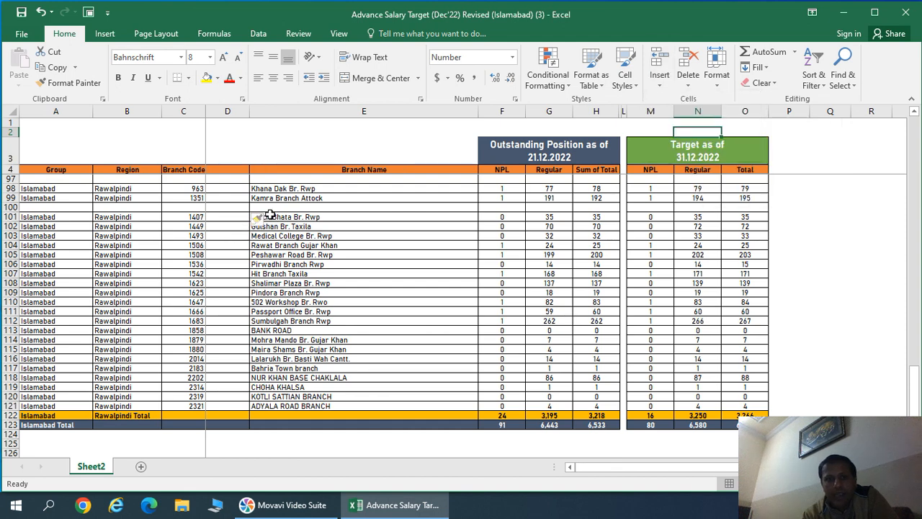
Step: Insert a cell at the Tench Bhata Br. Rwp cell E101, shifting the existing cells right
click(271, 219)
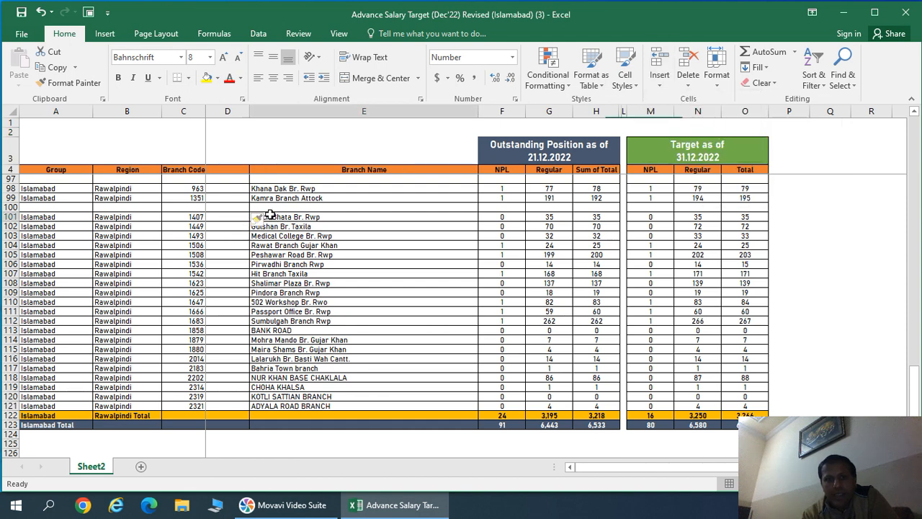
click(661, 85)
click(677, 106)
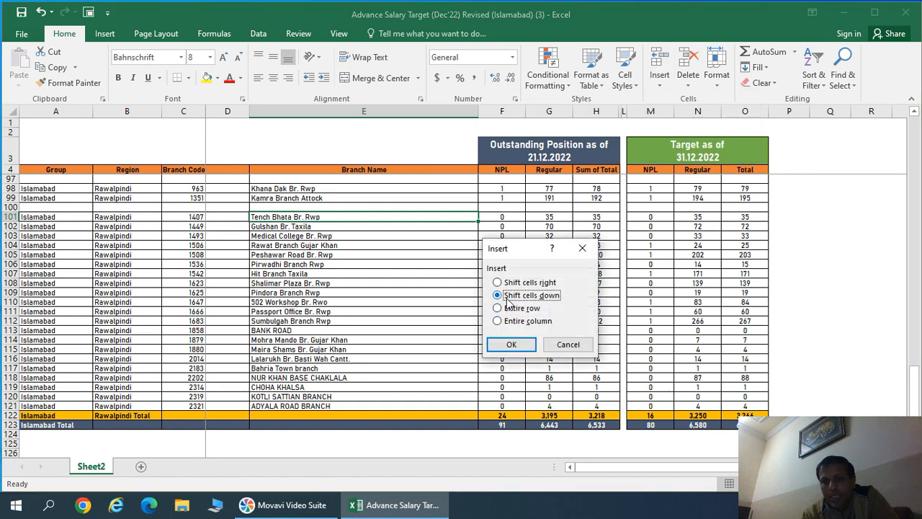
click(511, 283)
click(511, 344)
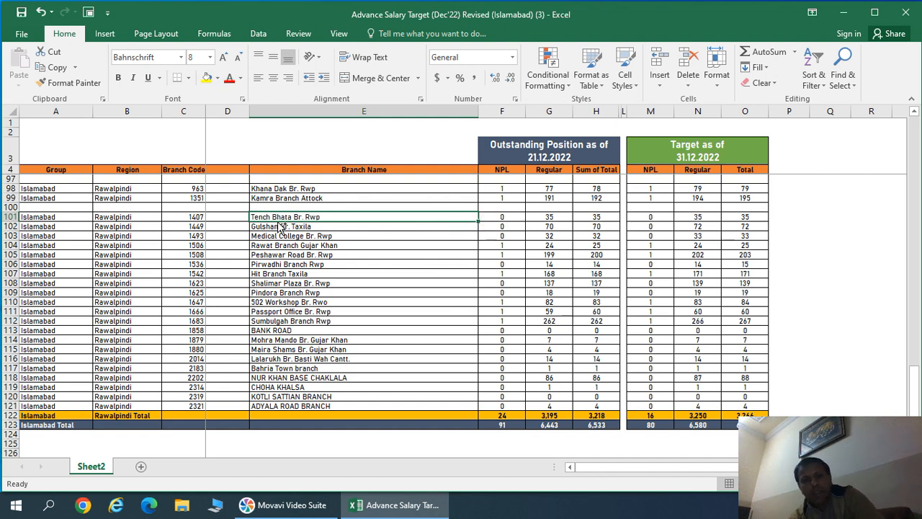
Step: Undo the blank column and row insertions and the header filter change, and redo them
key(ctrl+z)
key(ctrl+z)
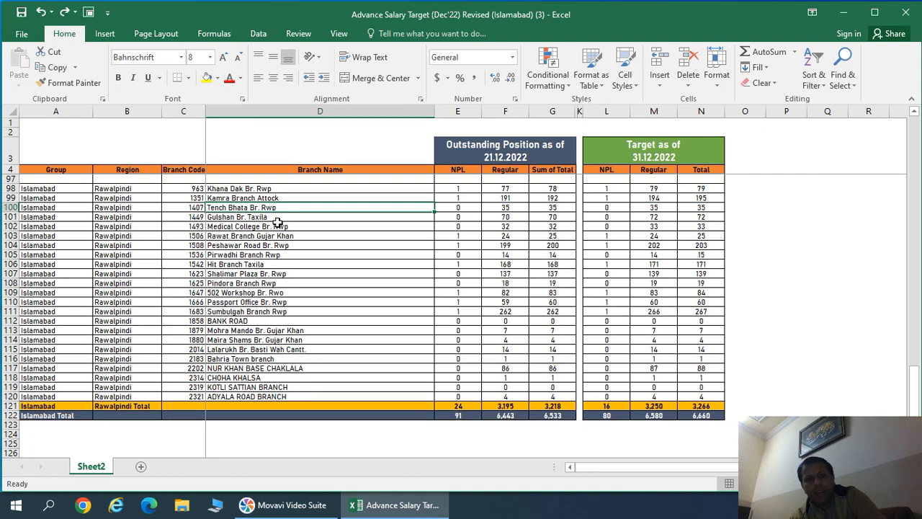
key(ctrl+z)
key(ctrl+z)
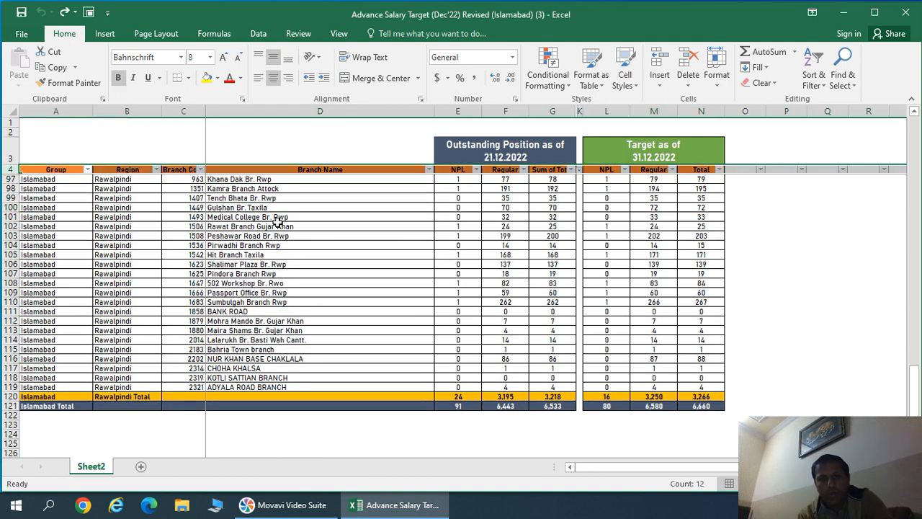
click(473, 454)
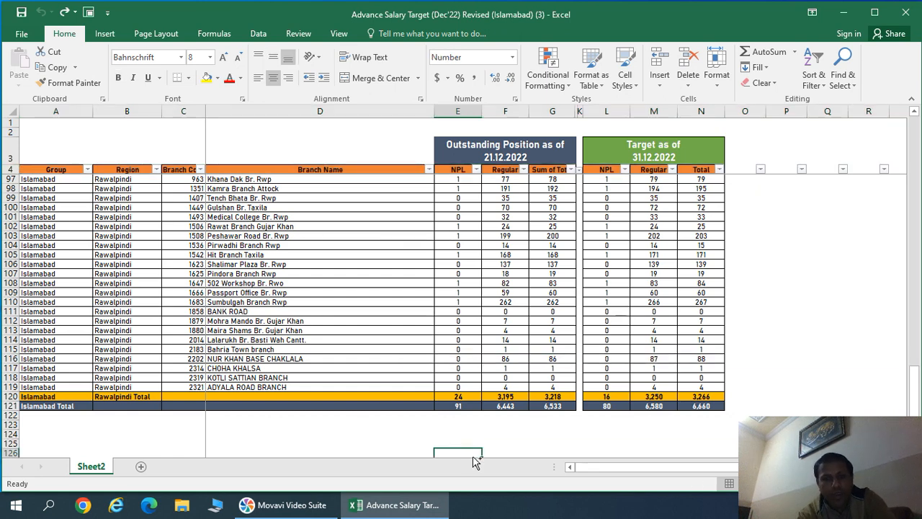
key(ctrl+y)
key(ctrl+y)
key(ctrl+y)
key(ctrl+y)
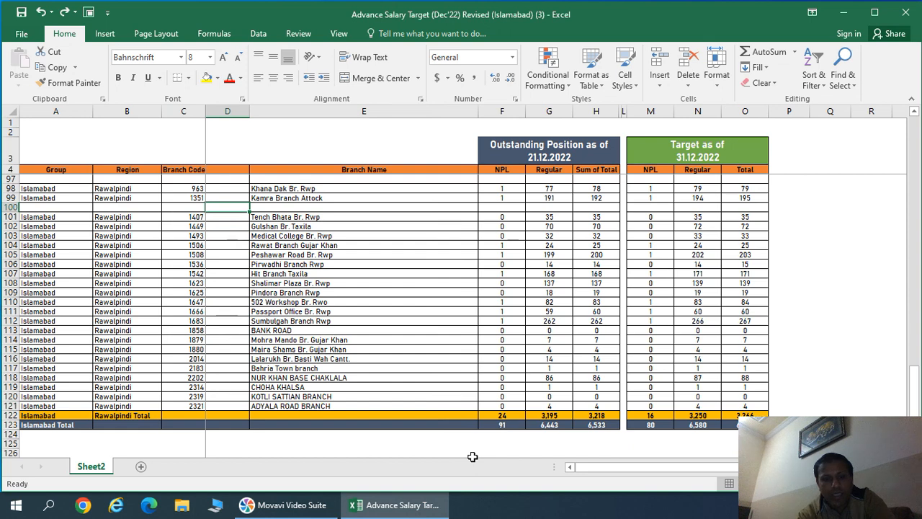
Step: Undo the insertion of the blank column and of both blank rows
key(ctrl+z)
key(ctrl+z)
key(ctrl+z)
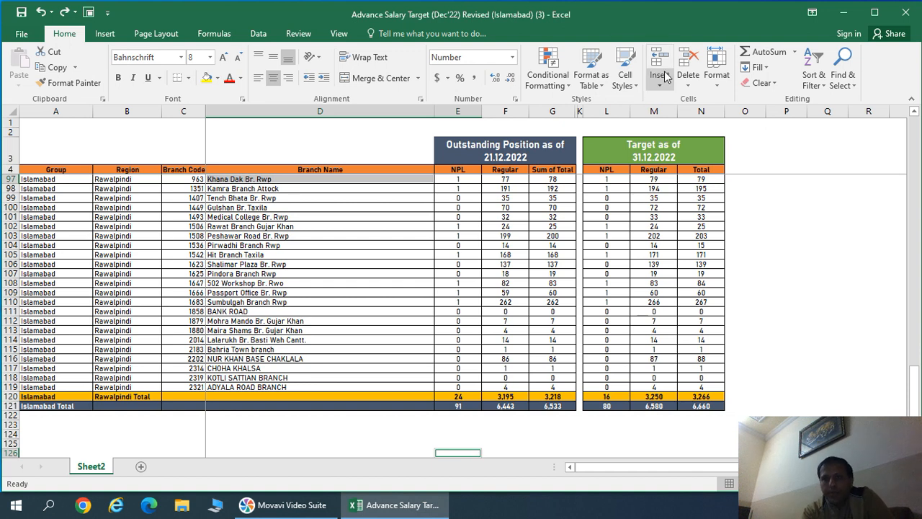
Step: Look over the delete options and set the height of the Khana Dak Br. Rwp row to 18
click(685, 85)
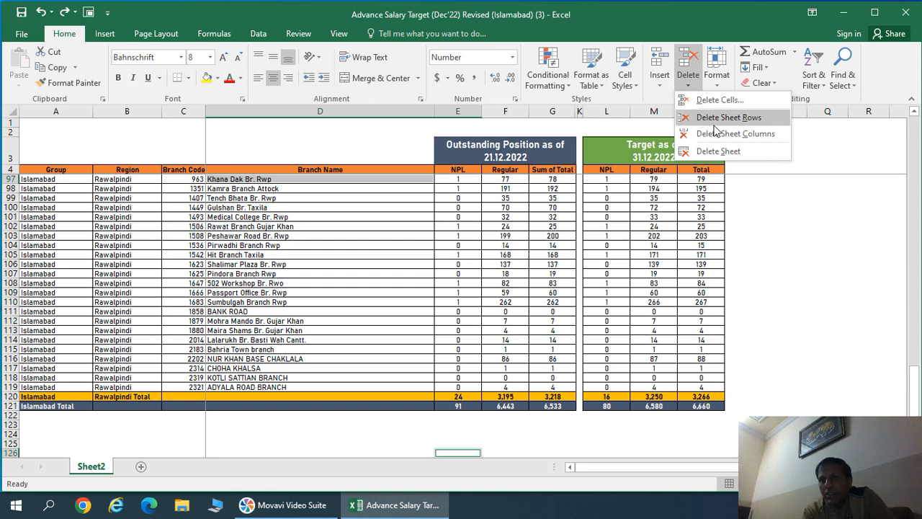
click(721, 88)
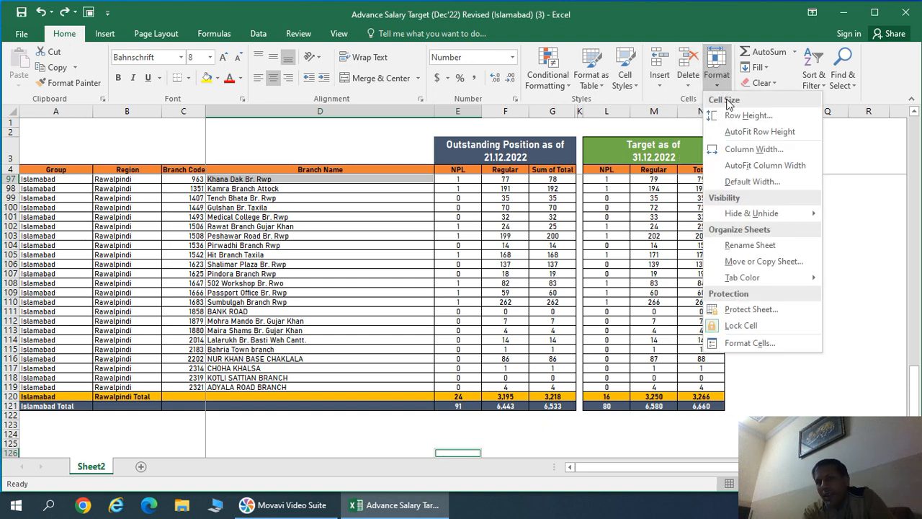
click(757, 121)
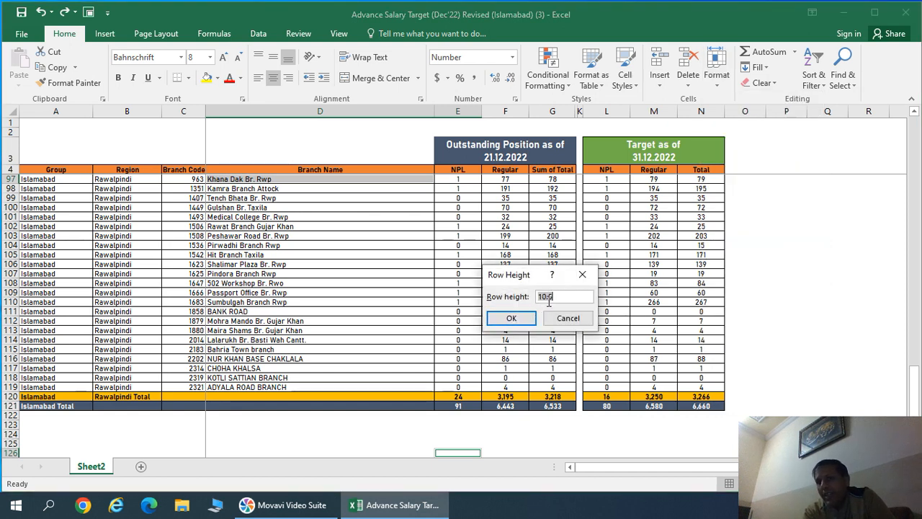
text(18)
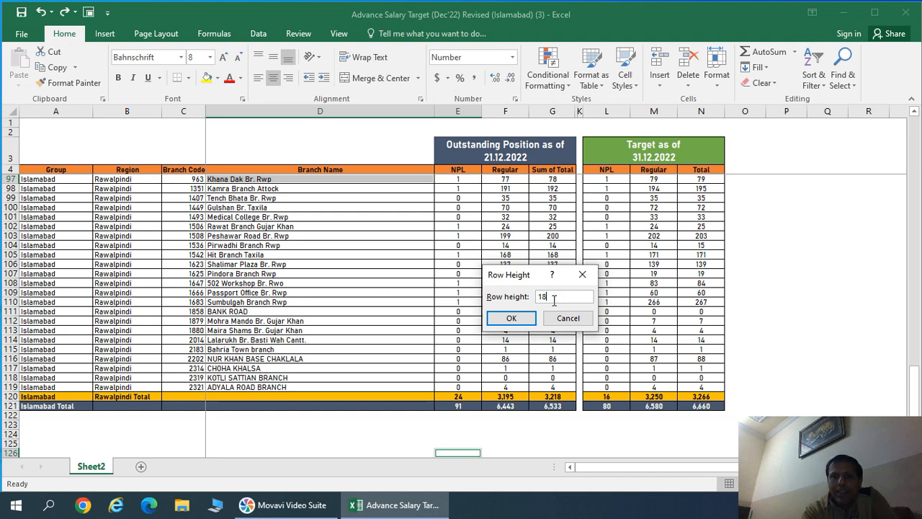
click(511, 318)
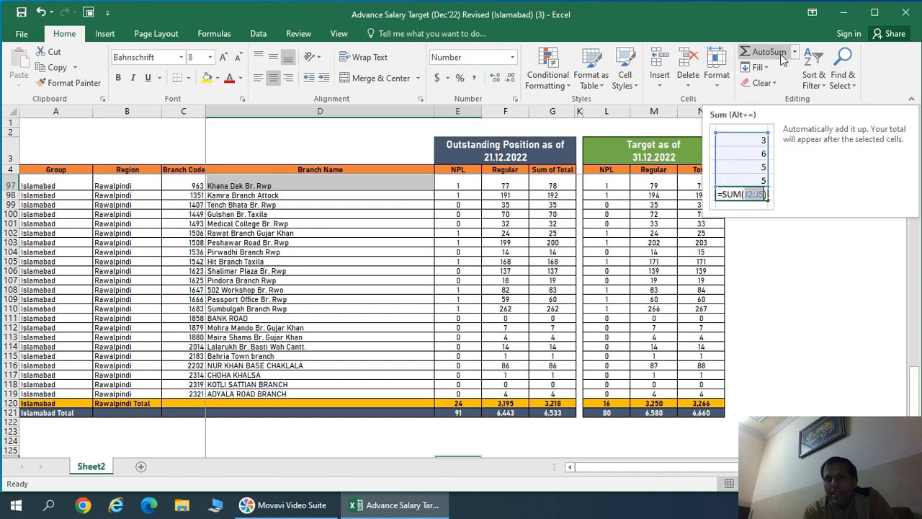
click(552, 413)
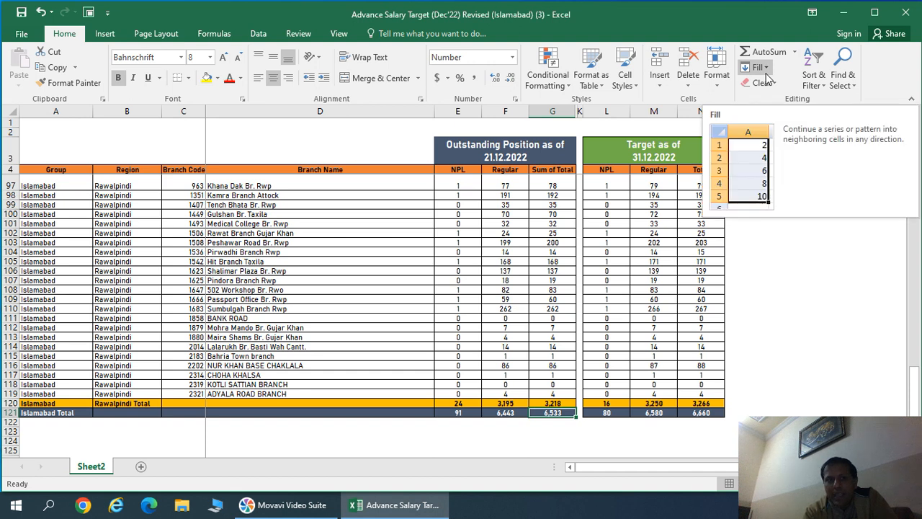
click(790, 308)
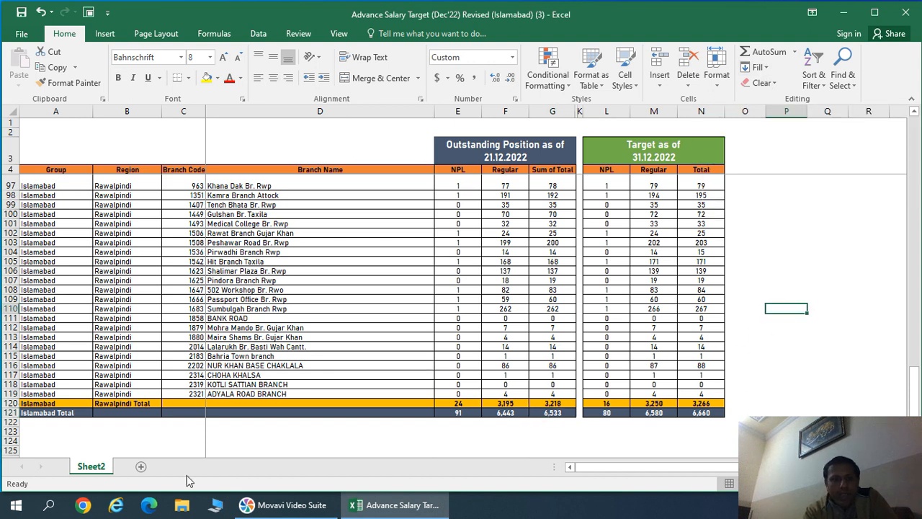
Step: Add a new worksheet, enter 1 in cell G6 and copy it down to G16
click(140, 467)
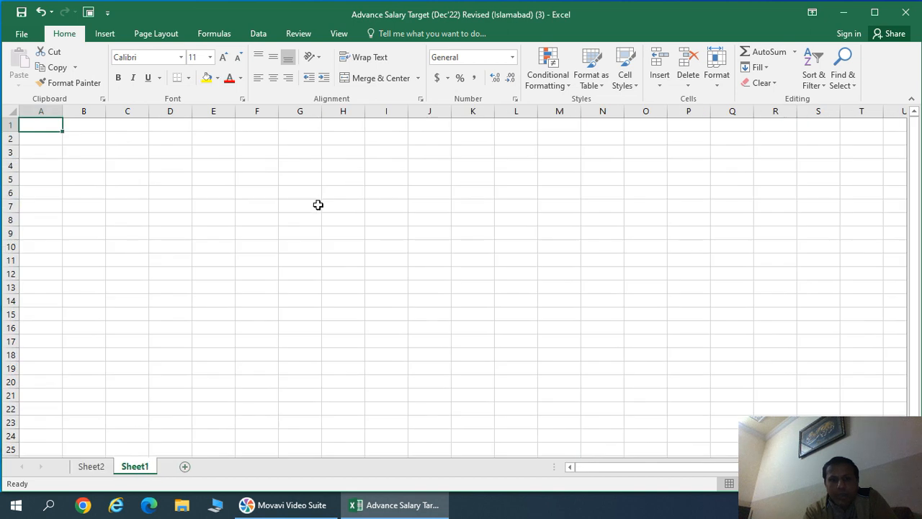
click(302, 195)
text(1)
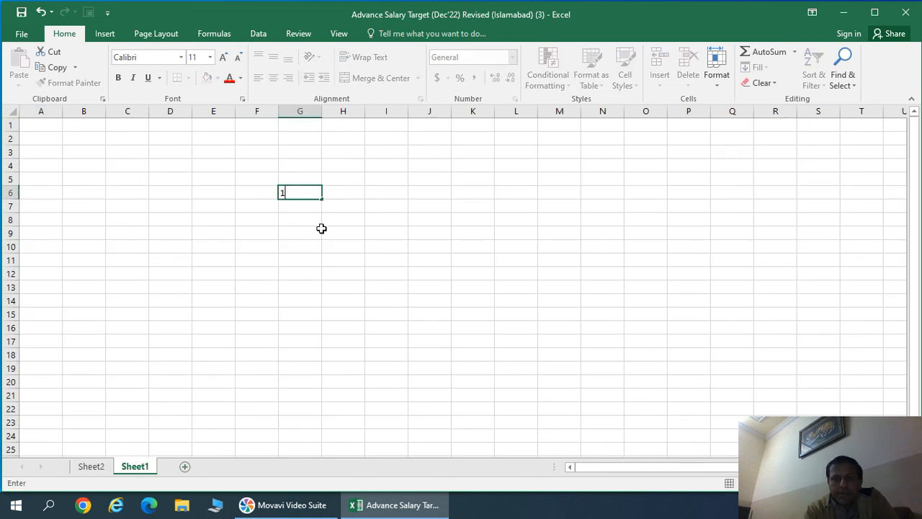
click(320, 229)
drag(311, 192, 293, 332)
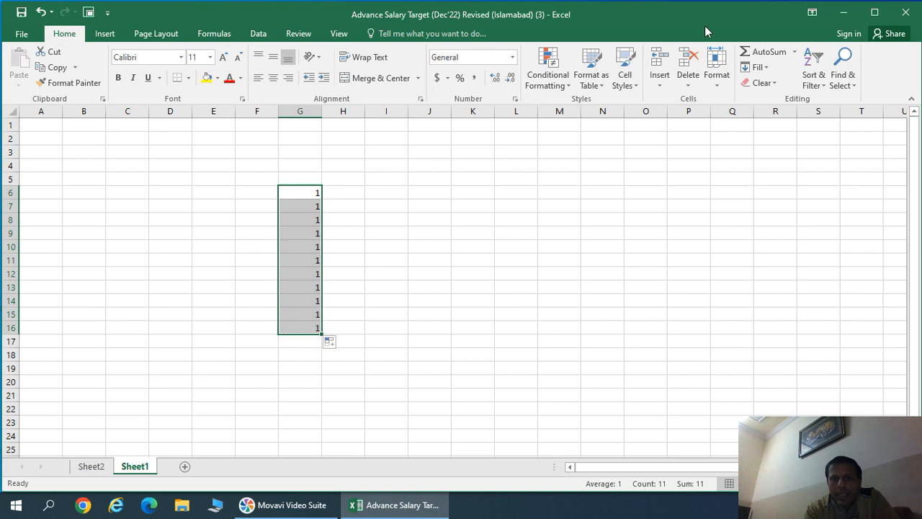
Step: Turn G6:G16 into a linear fill series in columns with step value 1 and stop value 1000
click(763, 67)
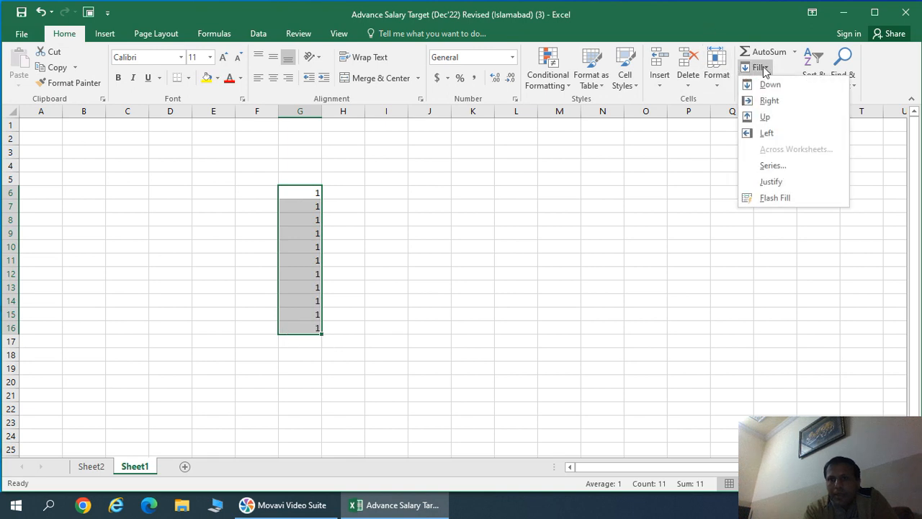
click(780, 165)
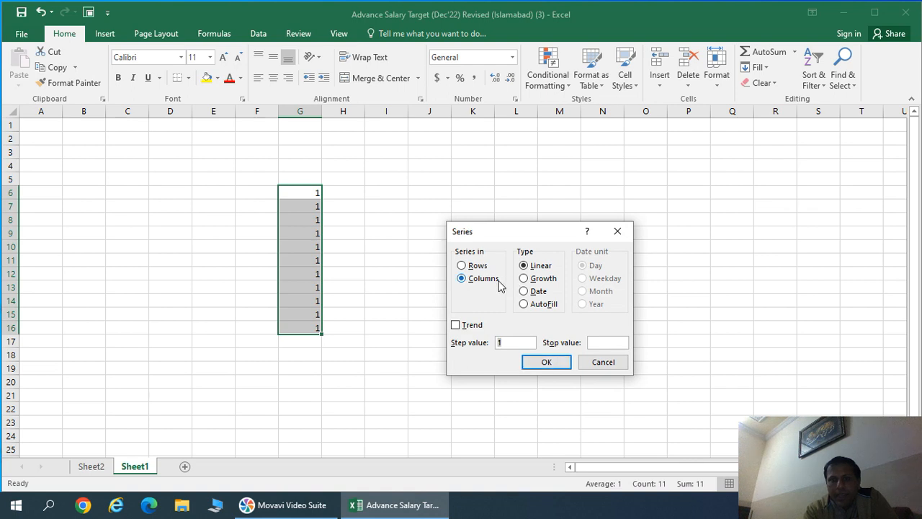
click(601, 342)
text(1000)
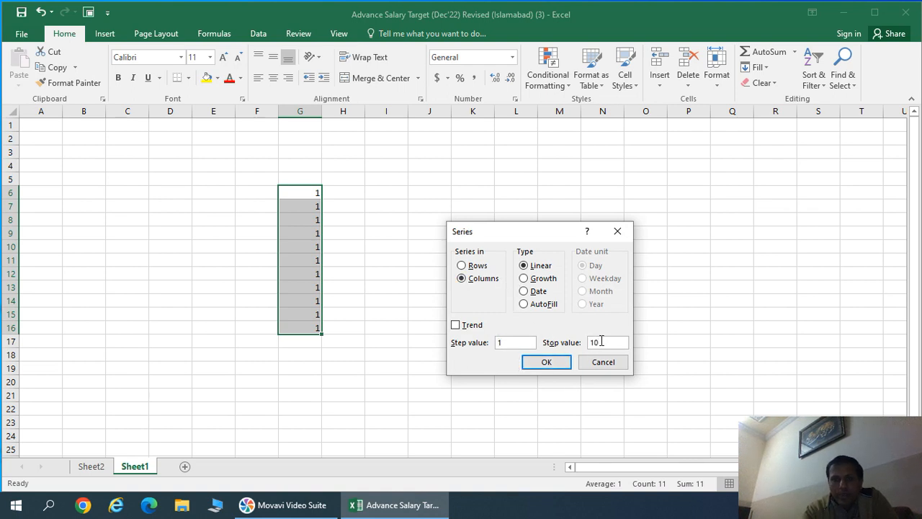
click(546, 363)
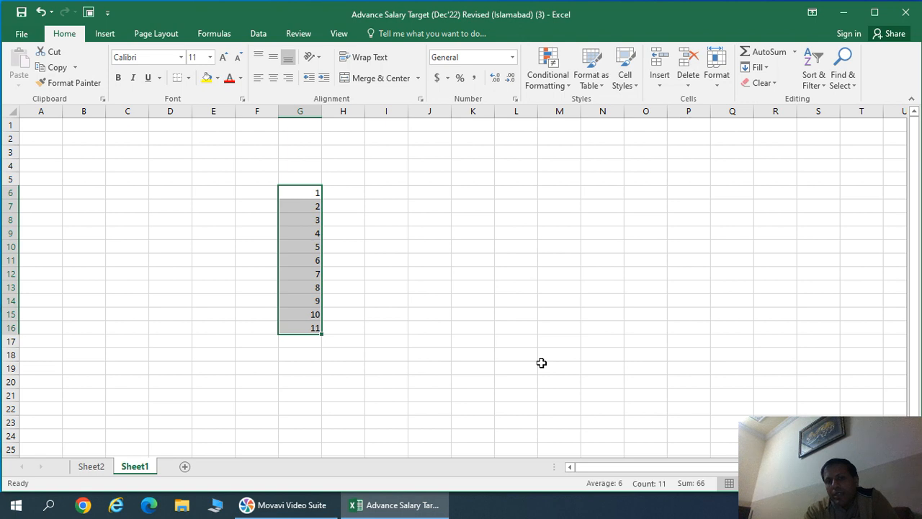
Step: Try to fill the empty column I with a linear series using step value 1 and stop value 10000
click(386, 109)
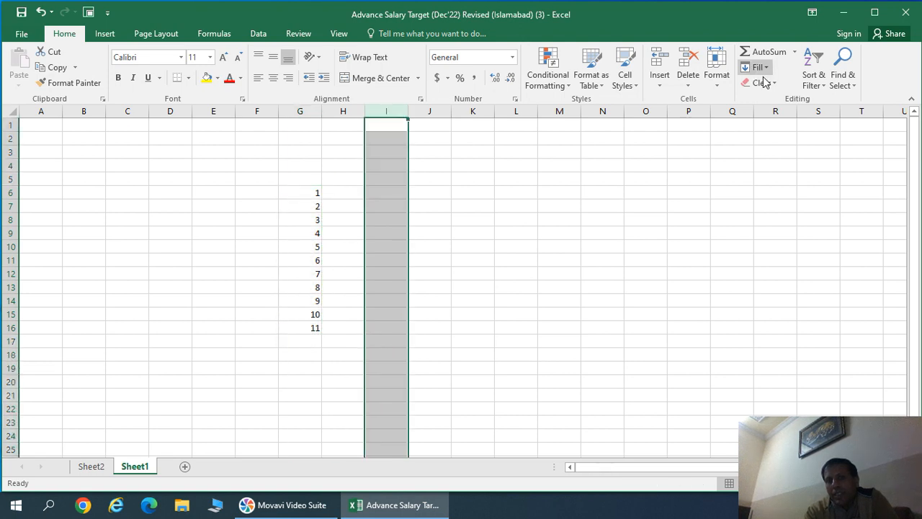
click(756, 67)
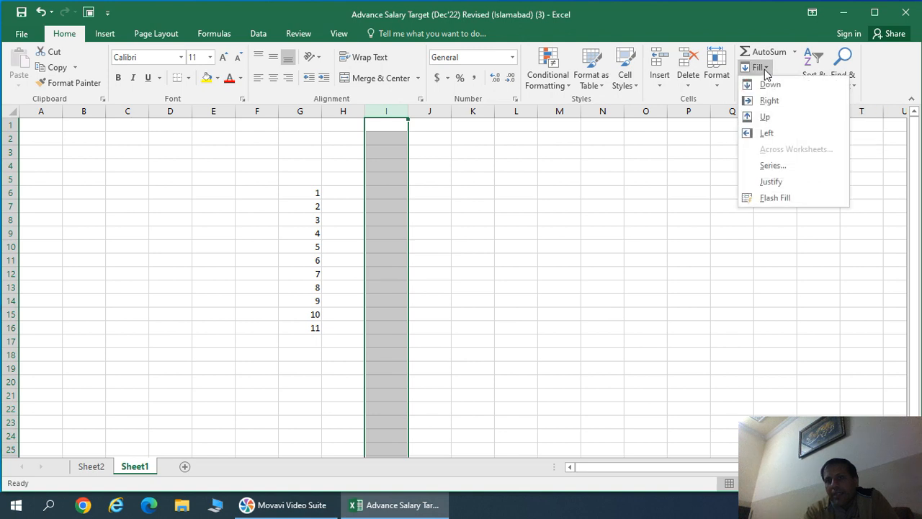
click(773, 167)
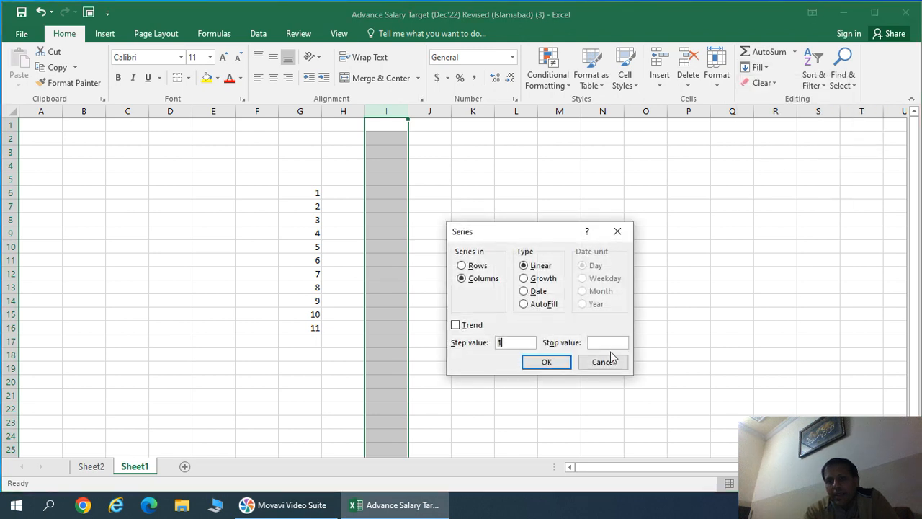
click(605, 343)
text(10000)
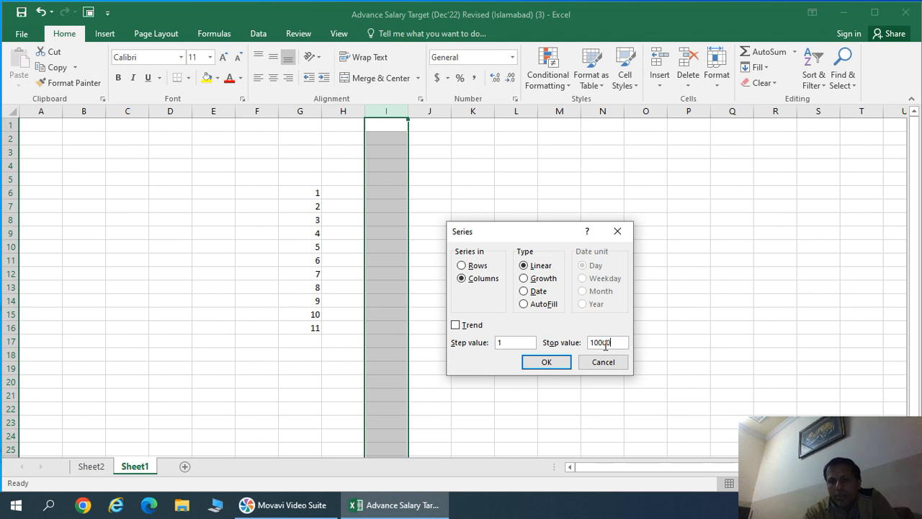
click(547, 363)
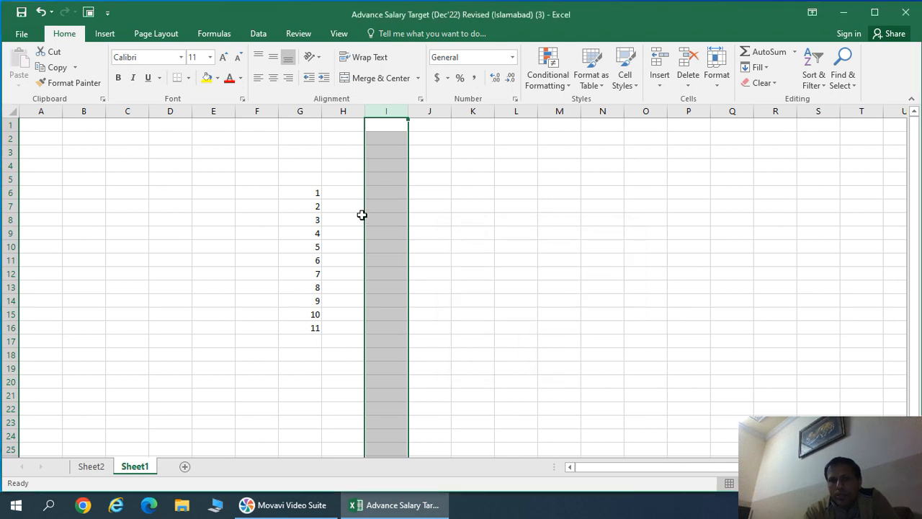
Step: Enter 1 in cell I1 and copy it down to I46
click(391, 125)
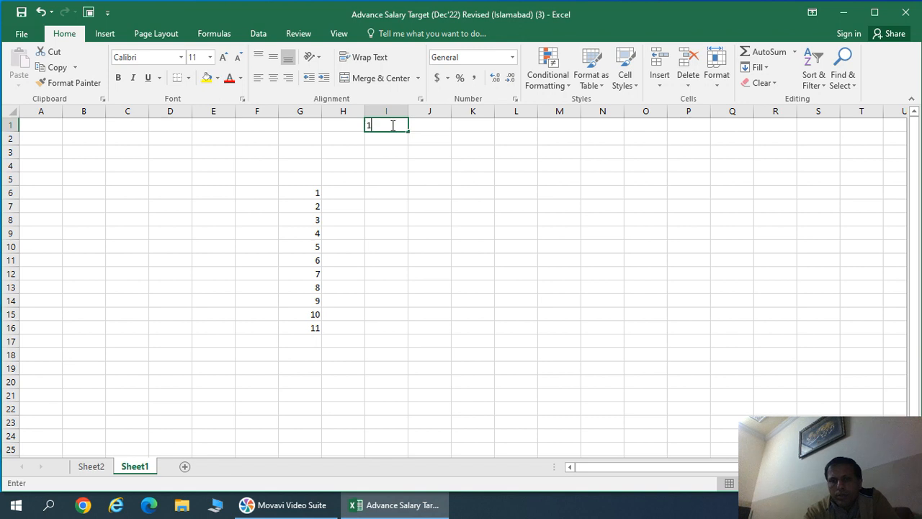
text(1)
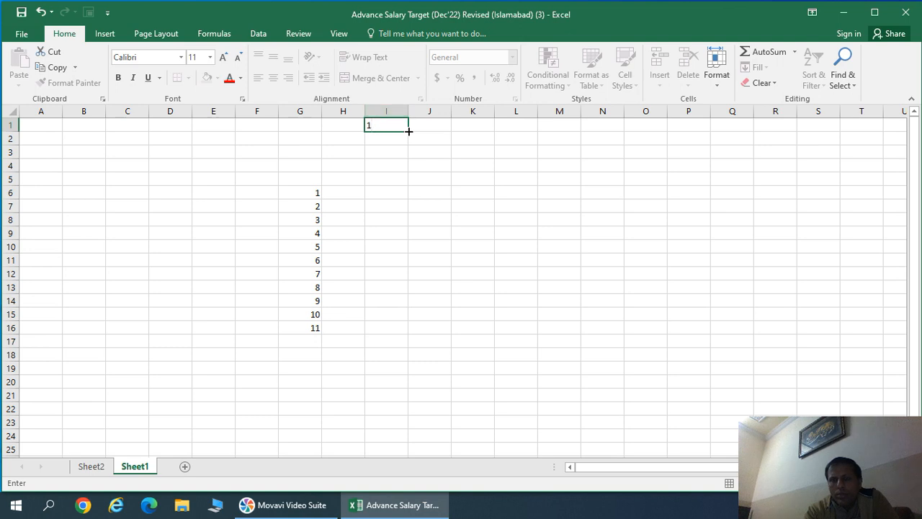
drag(409, 131, 404, 504)
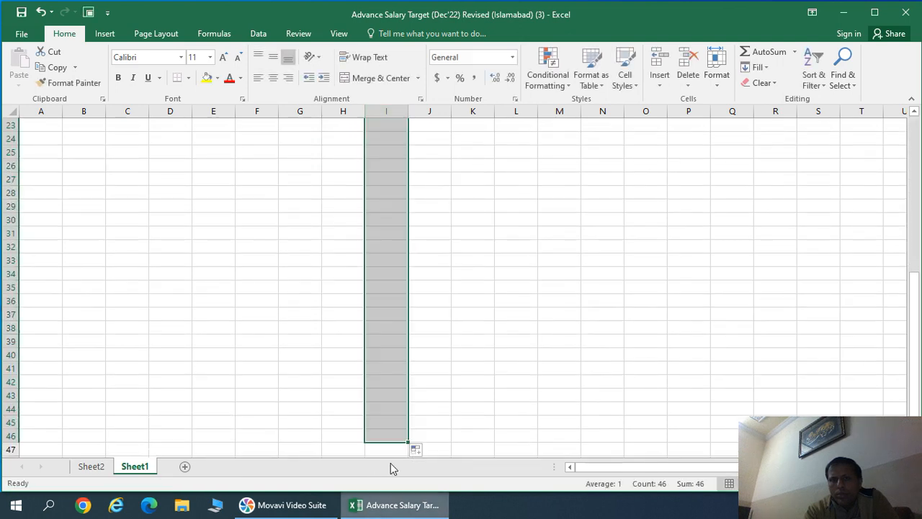
Step: Turn I1:I46 into a linear fill series in columns with step value 1 and stop value 100
click(769, 72)
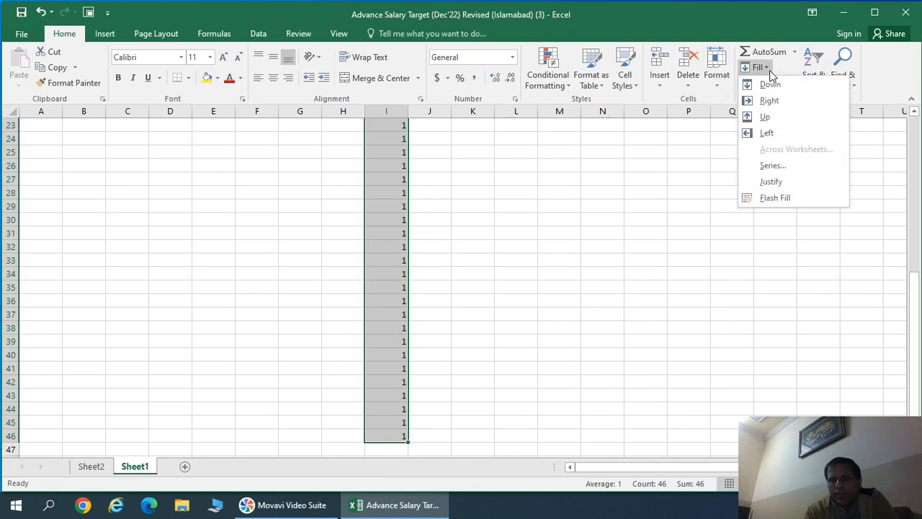
click(781, 166)
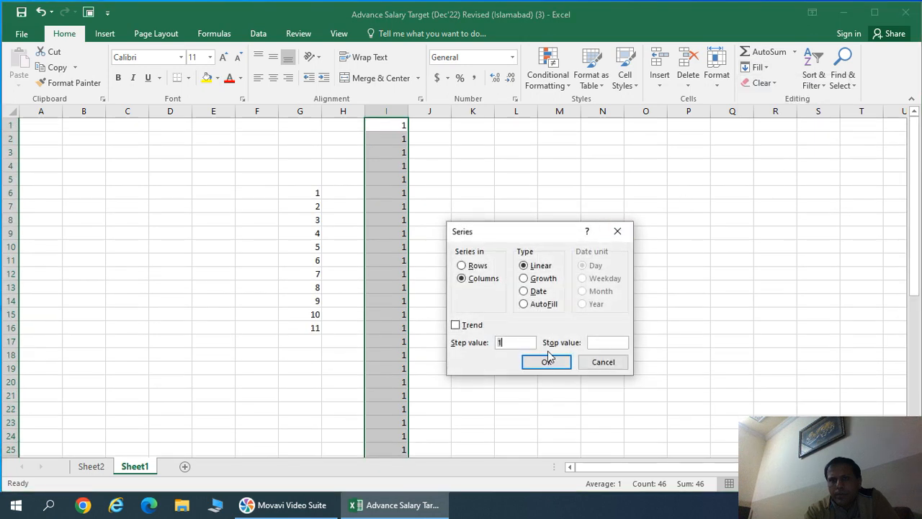
click(600, 342)
text(100)
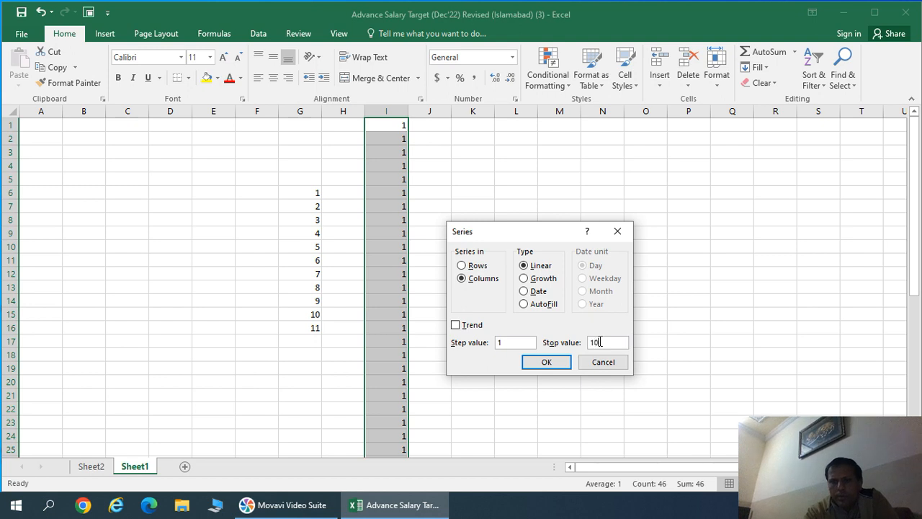
click(547, 362)
Step: Extend the number series in column I from row 46 down to row 123
drag(917, 160, 910, 331)
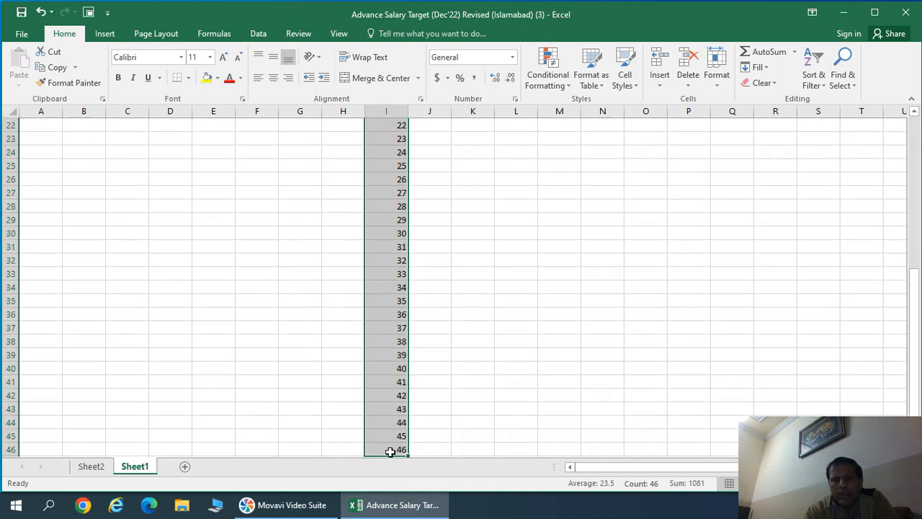
drag(408, 454, 412, 446)
mouse_move(403, 515)
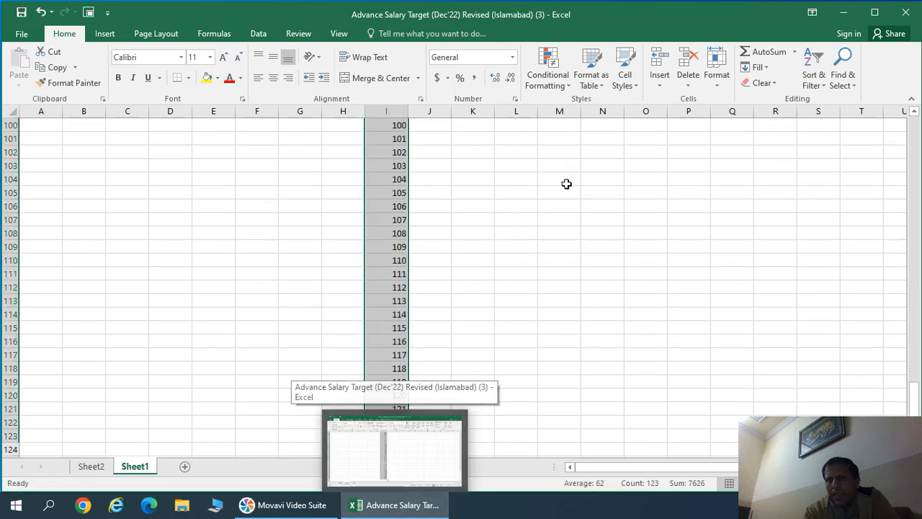
click(768, 67)
click(623, 333)
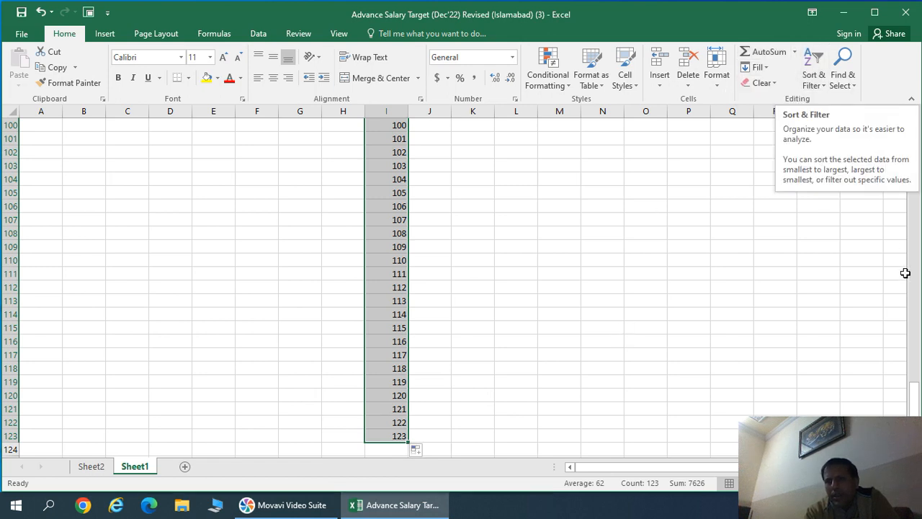
Step: Turn on filtering for header row 4 of the branch table on Sheet2
drag(918, 410, 915, 144)
click(92, 467)
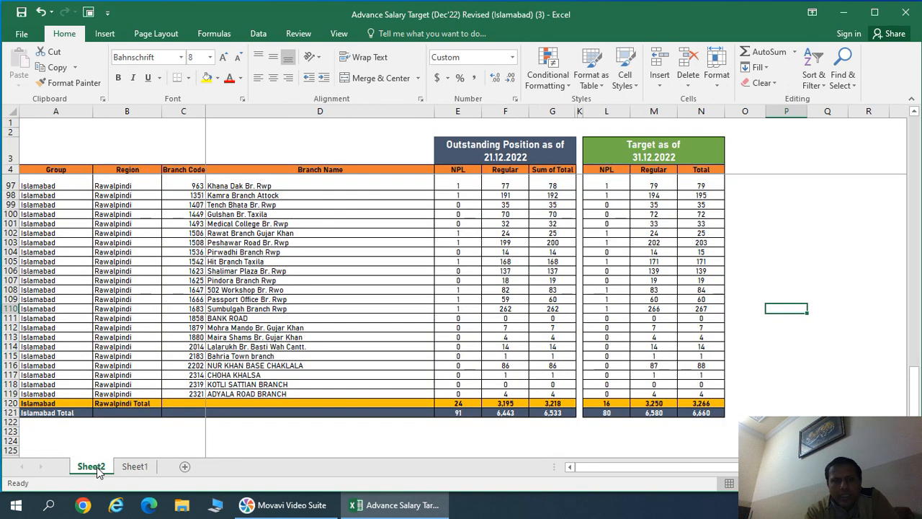
click(11, 170)
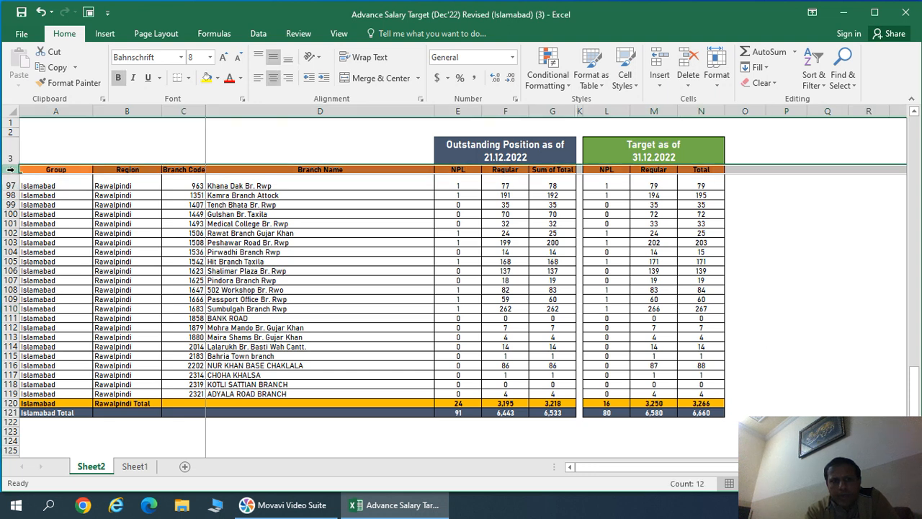
click(827, 85)
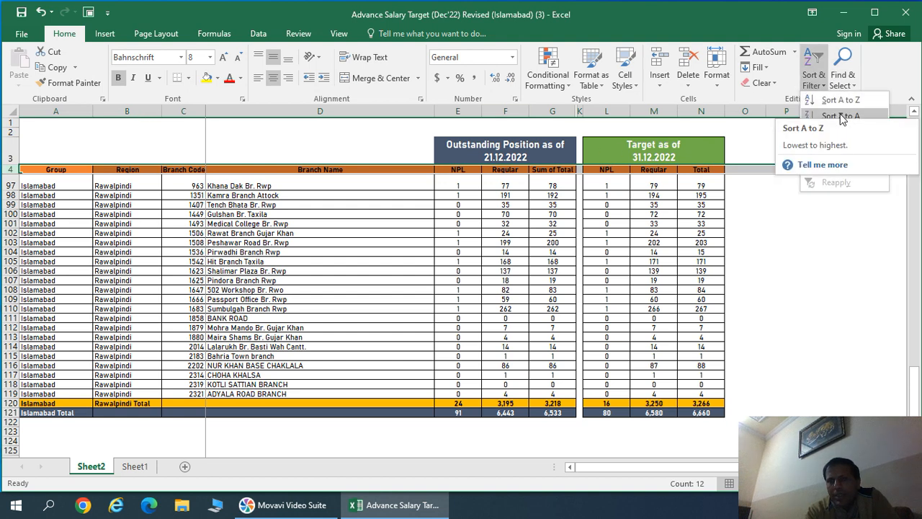
click(832, 150)
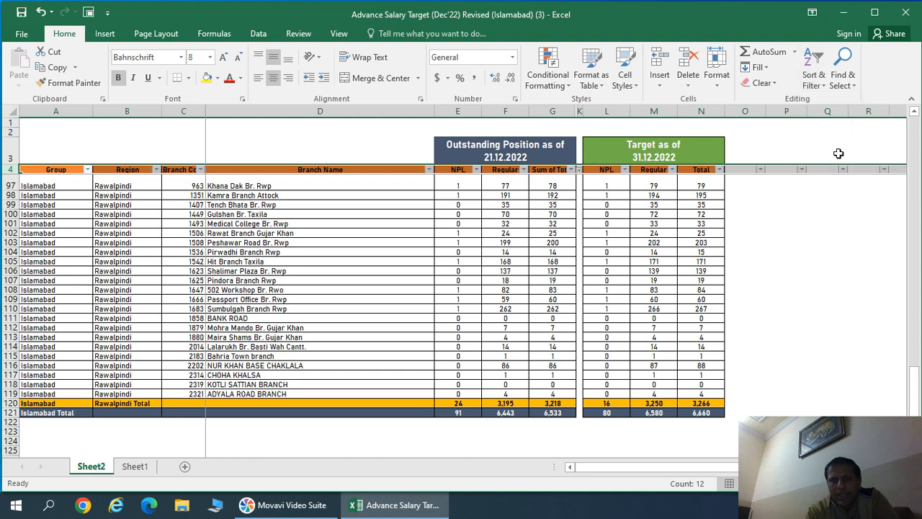
Step: Filter the NPL column under Outstanding Position to show only rows with the value 1
click(475, 170)
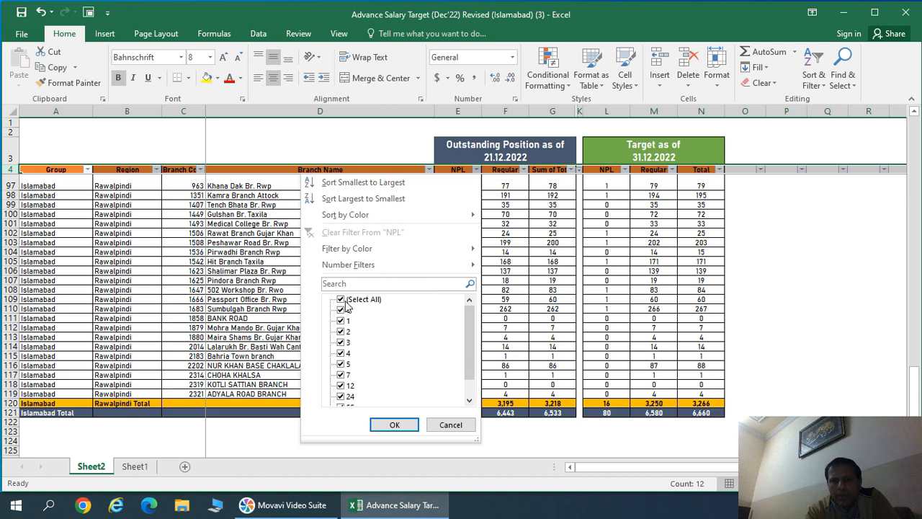
click(346, 300)
click(344, 320)
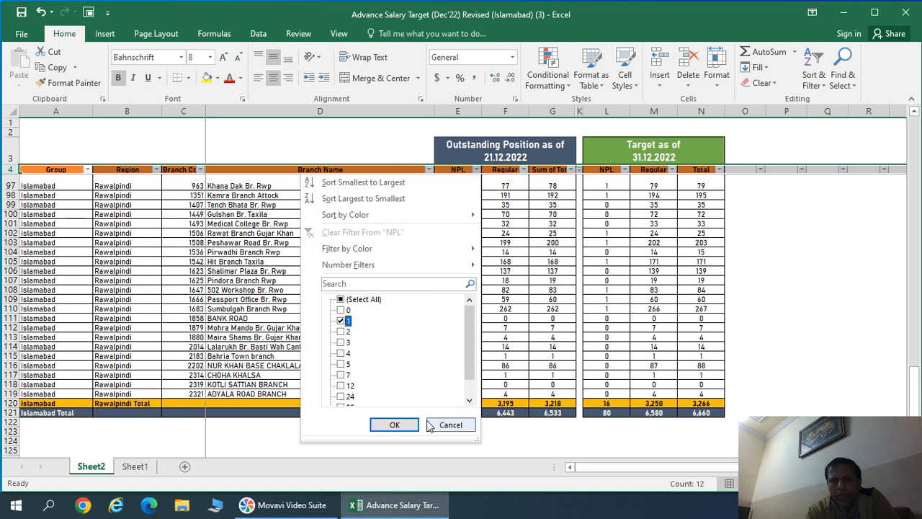
click(395, 425)
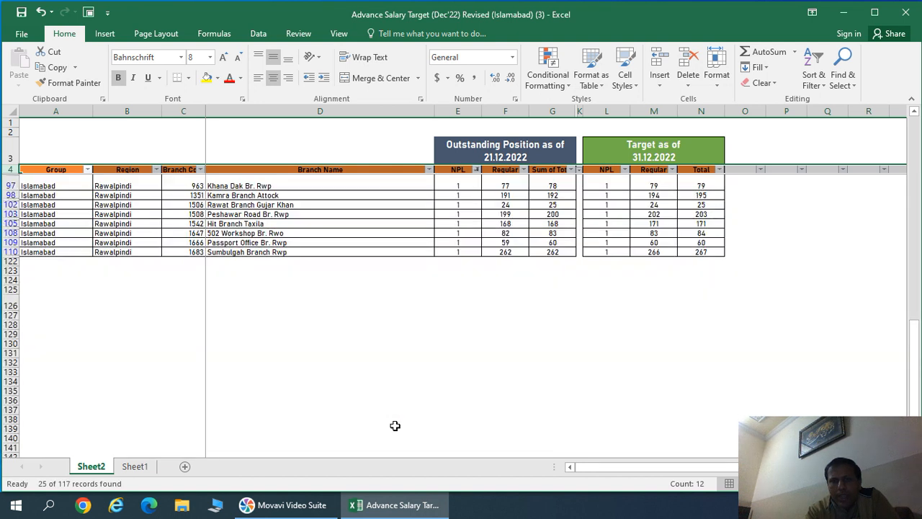
Step: Reselect all values in the Outstanding Position NPL filter to show every row again
click(476, 169)
click(349, 300)
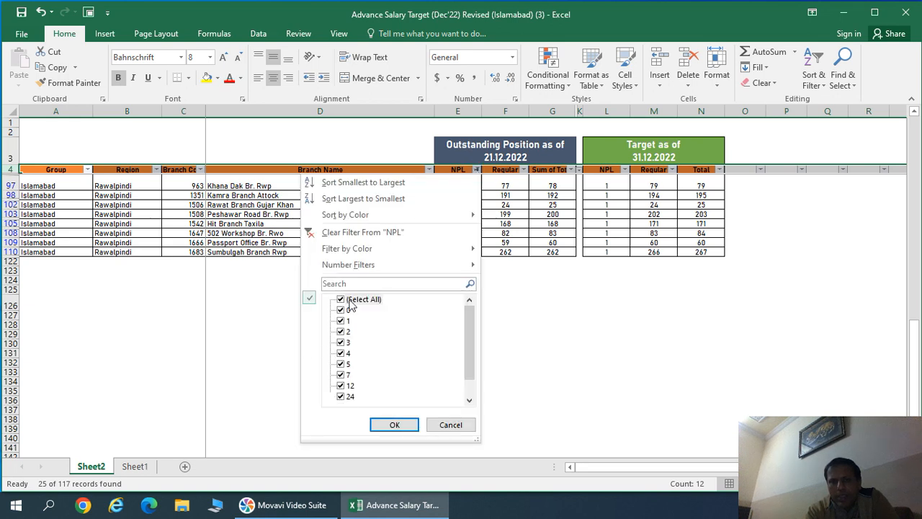
click(405, 422)
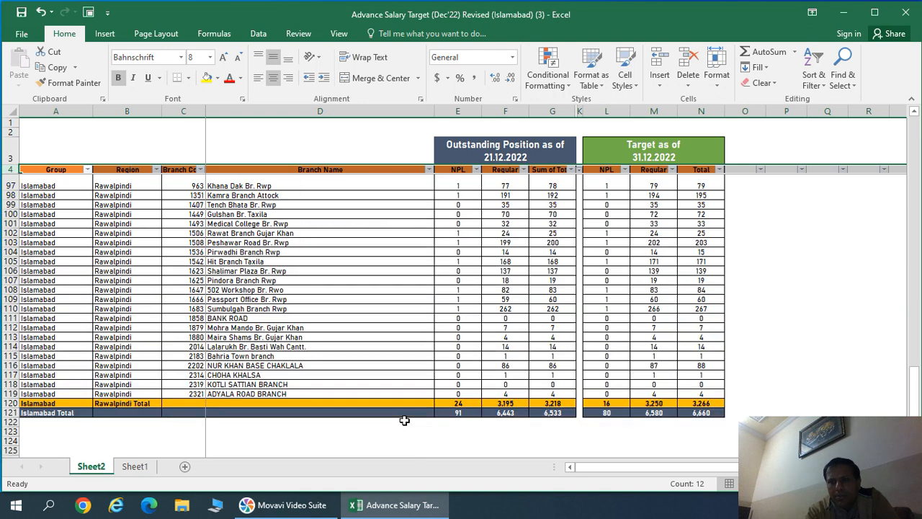